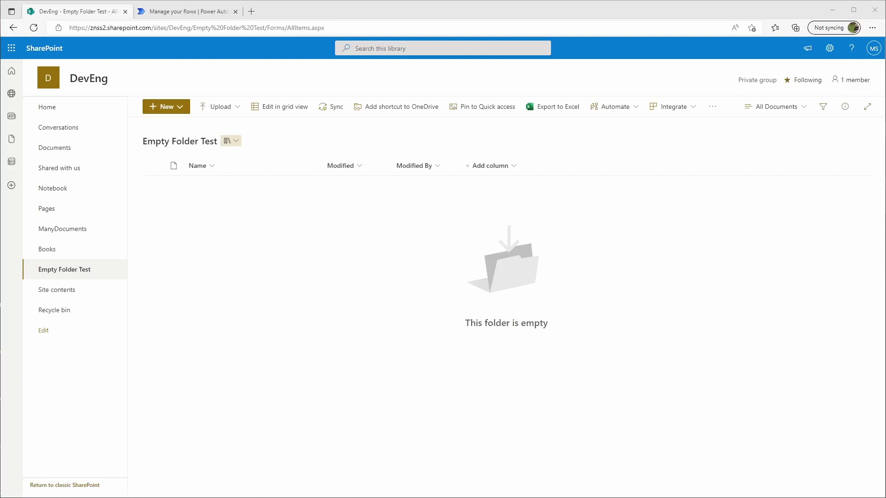
# - Create Folder 1 in the Empty Folder Test library
pyautogui.click(173, 112)
pyautogui.click(164, 125)
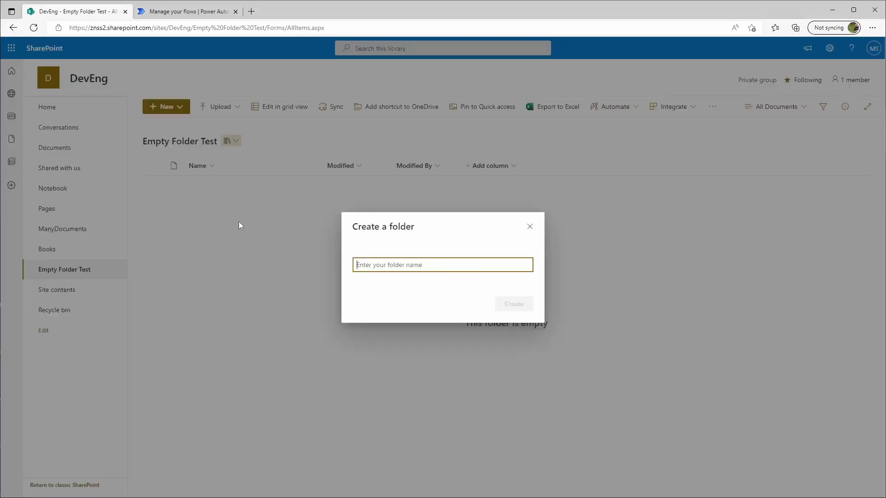
pyautogui.write('Folder 1')
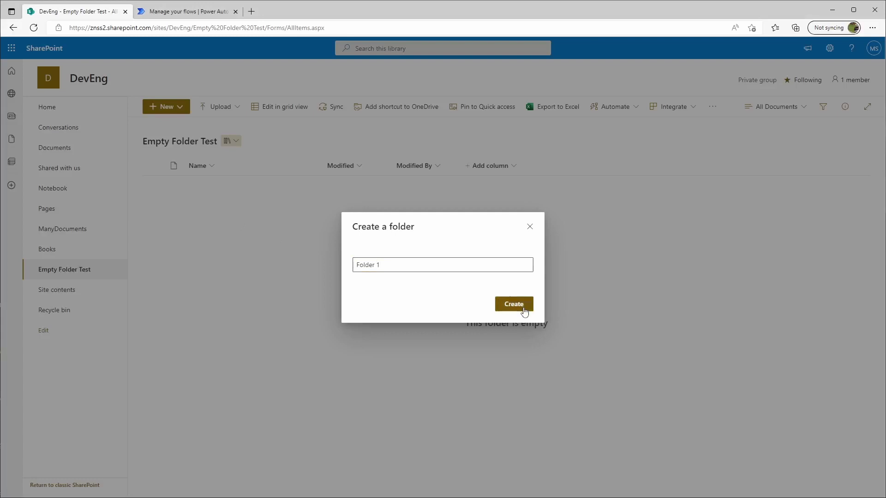
pyautogui.click(517, 304)
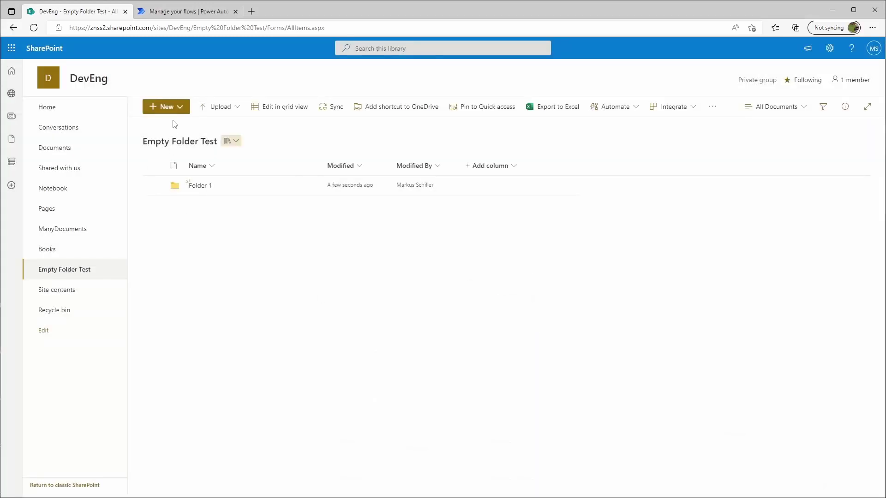
# - Create Folder 2, then open it and bring up its New menu
pyautogui.click(174, 110)
pyautogui.click(176, 124)
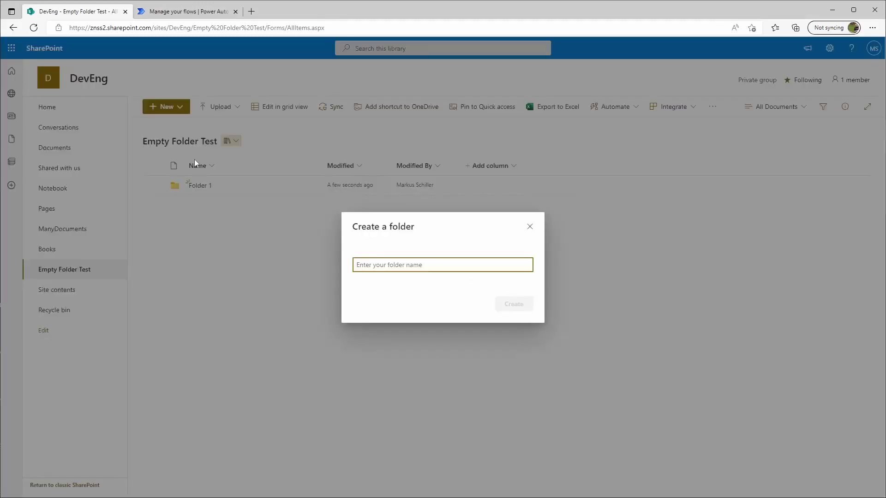
pyautogui.write('Folder 2')
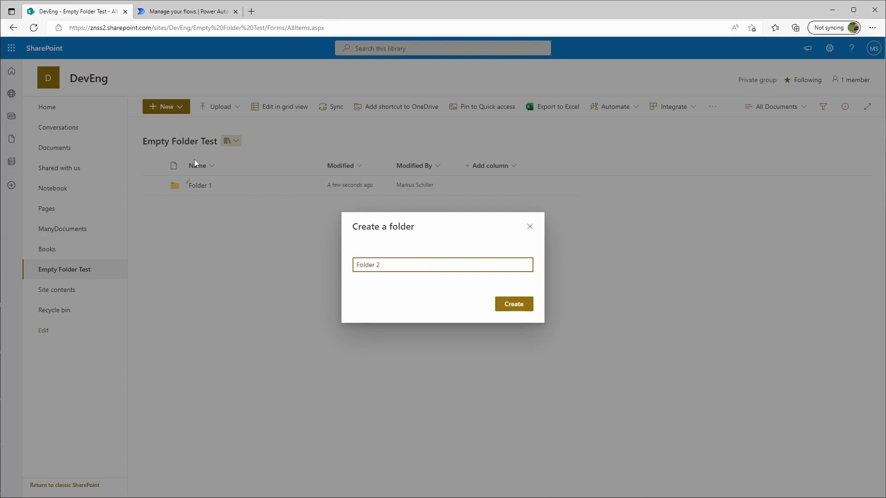
pyautogui.click(531, 302)
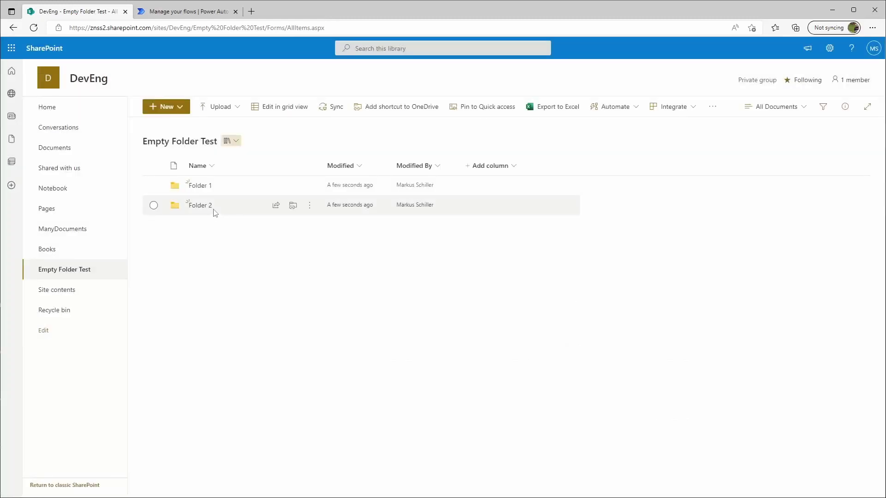
pyautogui.click(199, 206)
pyautogui.click(172, 107)
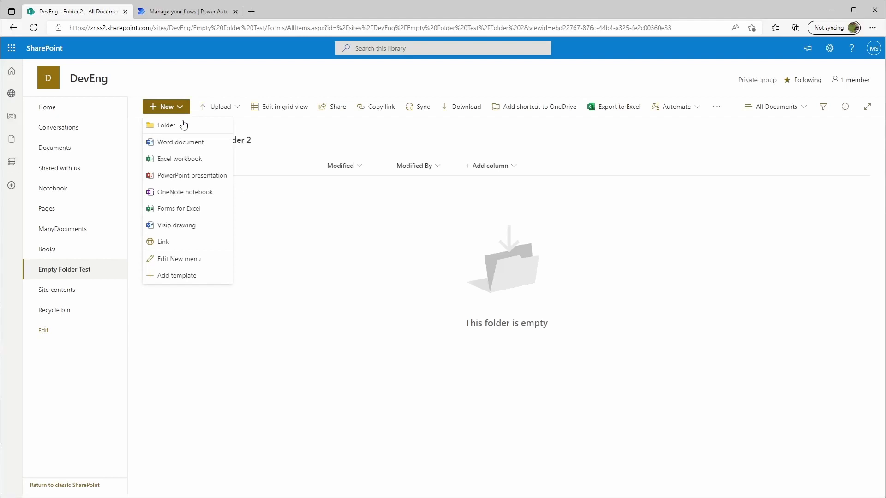
# - Create a Word document in Folder 2 containing 'My Letter' and name the file My Letter
pyautogui.click(190, 145)
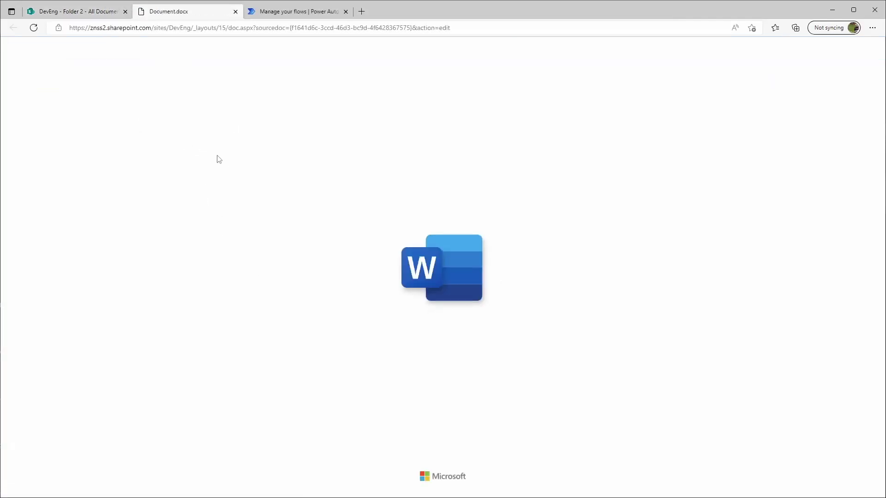
pyautogui.write('M')
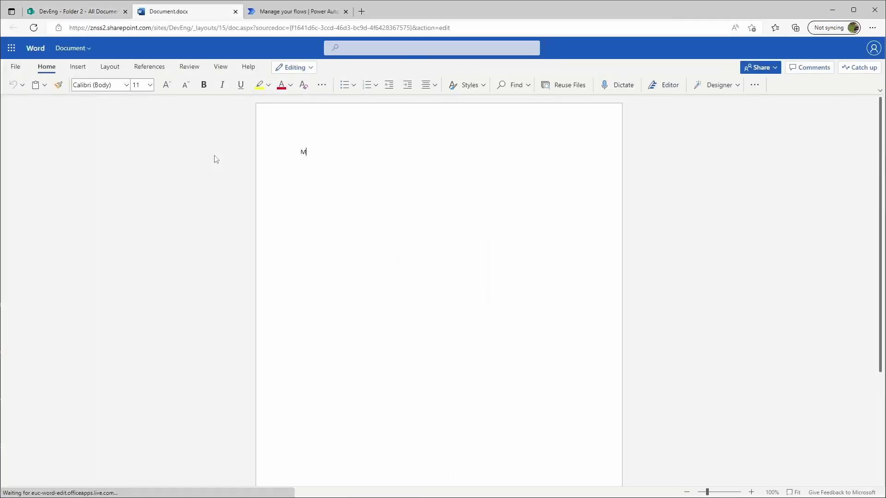
pyautogui.write('y Letter')
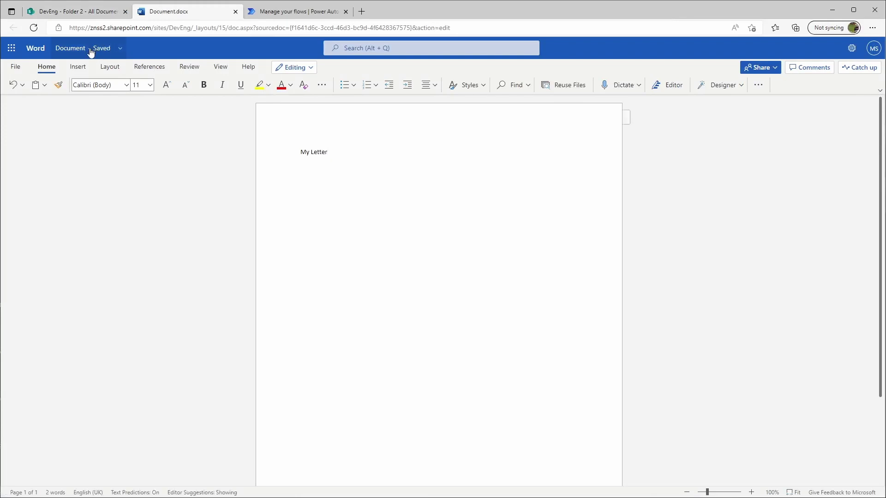
pyautogui.click(91, 52)
pyautogui.write('My Letter')
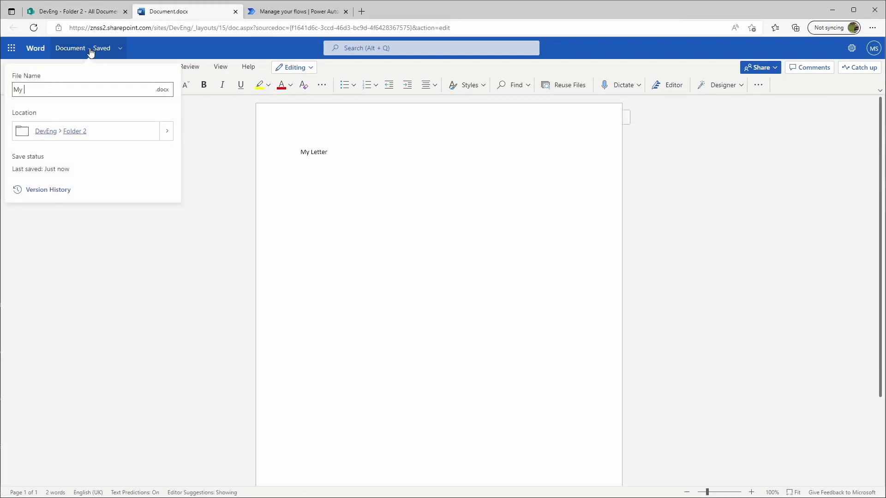
pyautogui.press('Return')
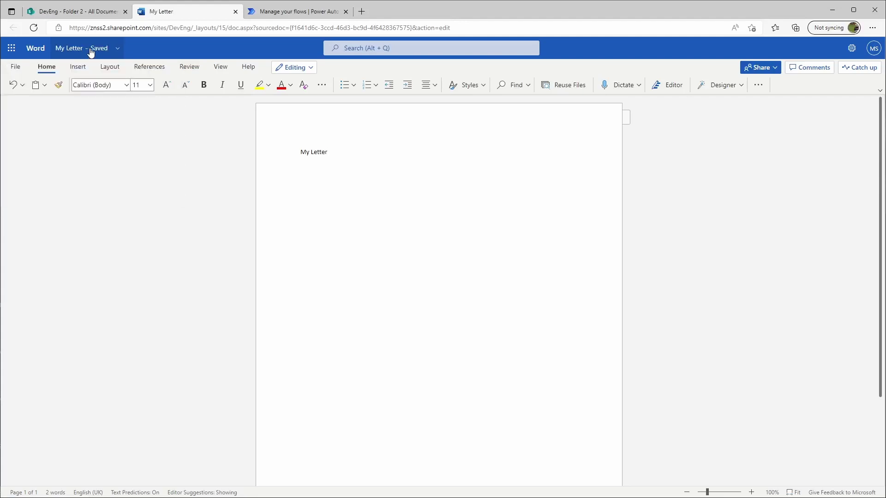
# - Close the My Letter document, return to the library root, and create Folder 3
pyautogui.click(235, 11)
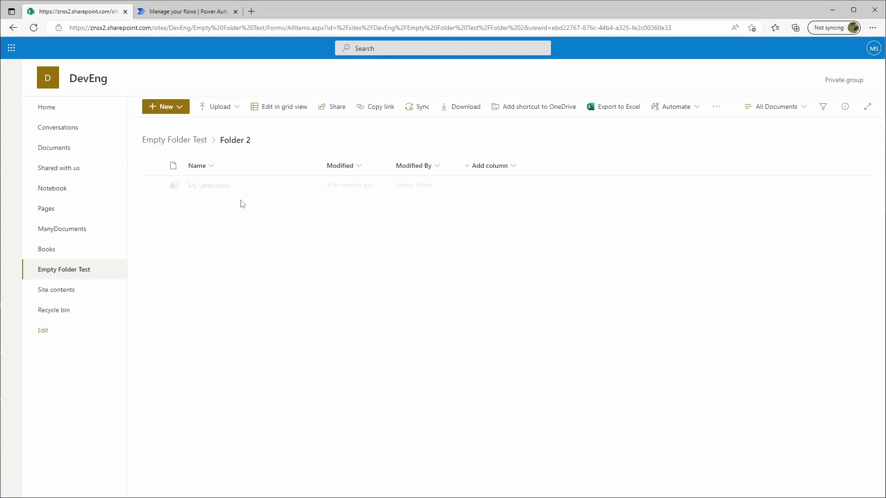
pyautogui.click(185, 141)
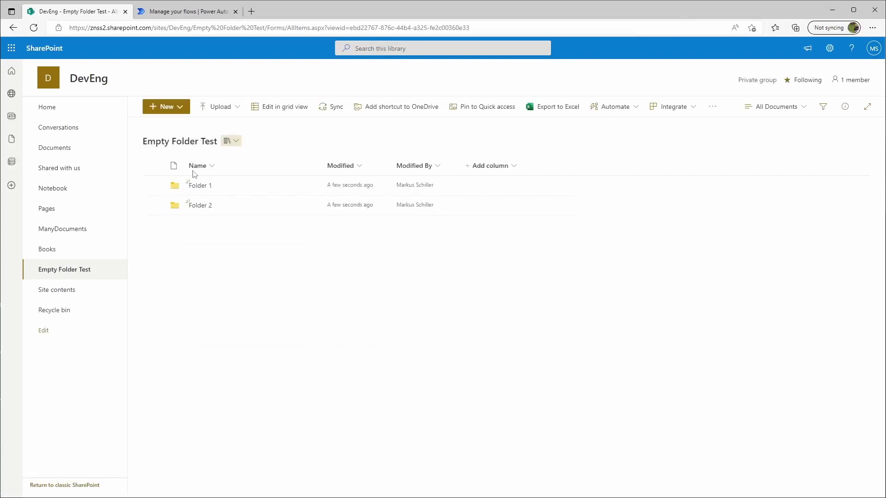
pyautogui.click(180, 107)
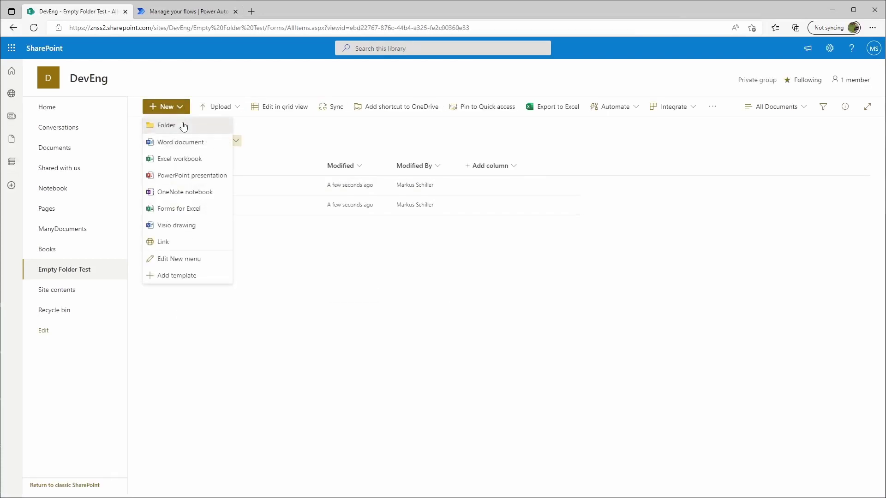
pyautogui.click(184, 125)
pyautogui.write('Folder 3')
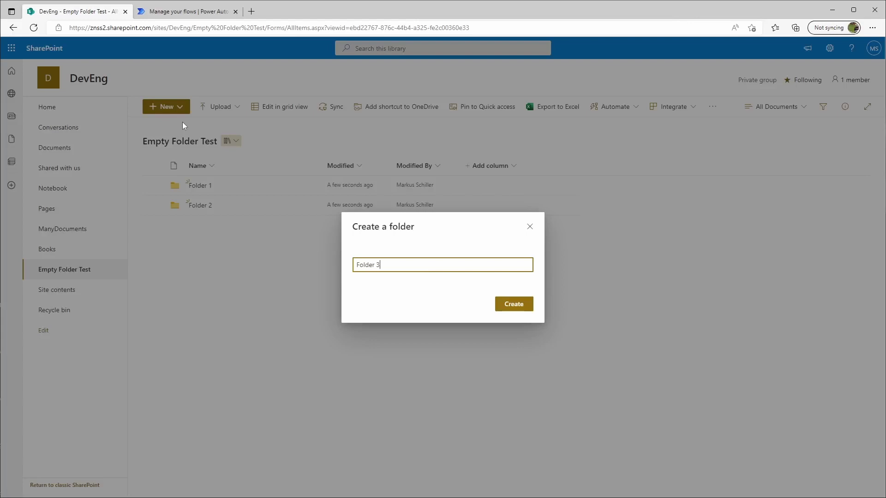
pyautogui.press('Return')
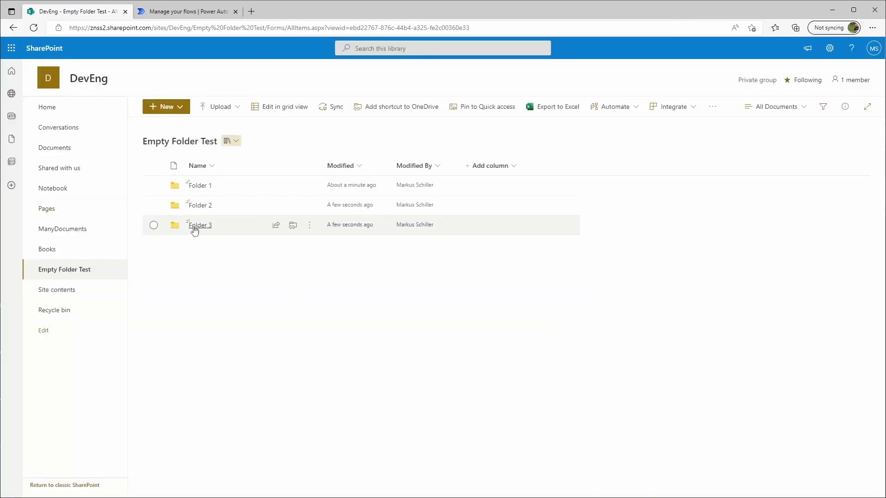
# - Inside Folder 3, create Subfolder 1 and Subfolder 2, then open Subfolder 2
pyautogui.click(198, 225)
pyautogui.click(182, 109)
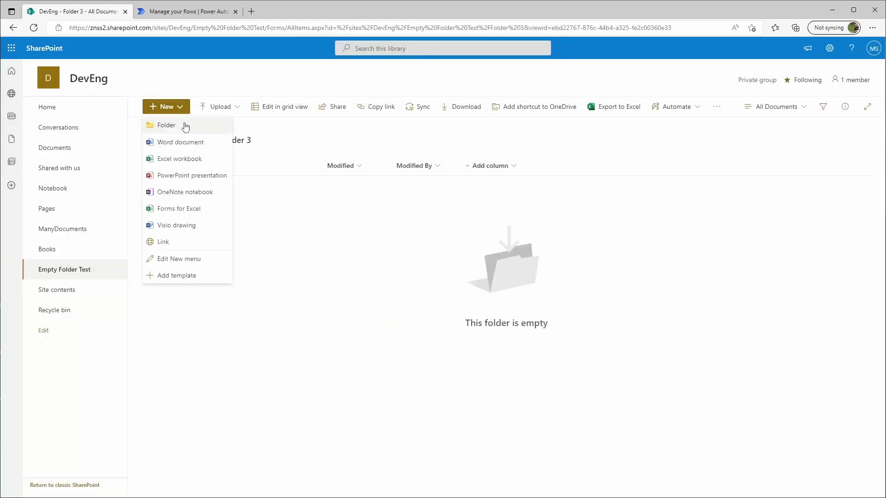
pyautogui.click(184, 125)
pyautogui.write('Subfolder 1')
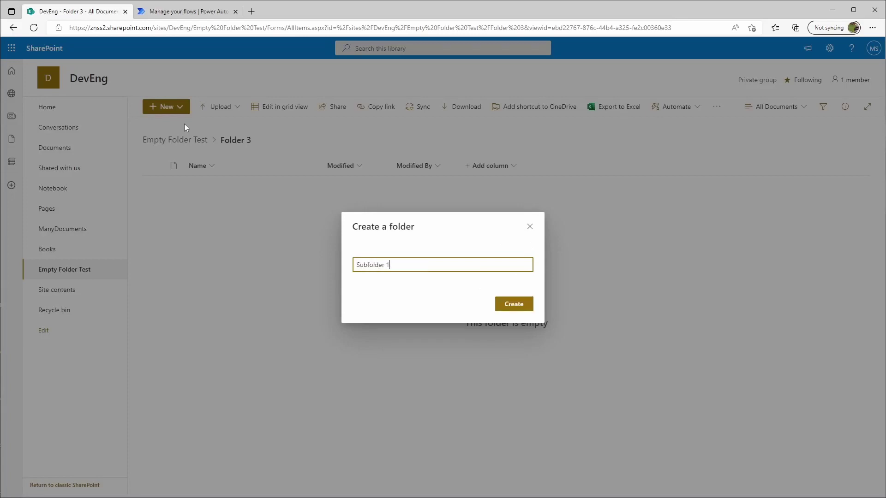
pyautogui.press('Return')
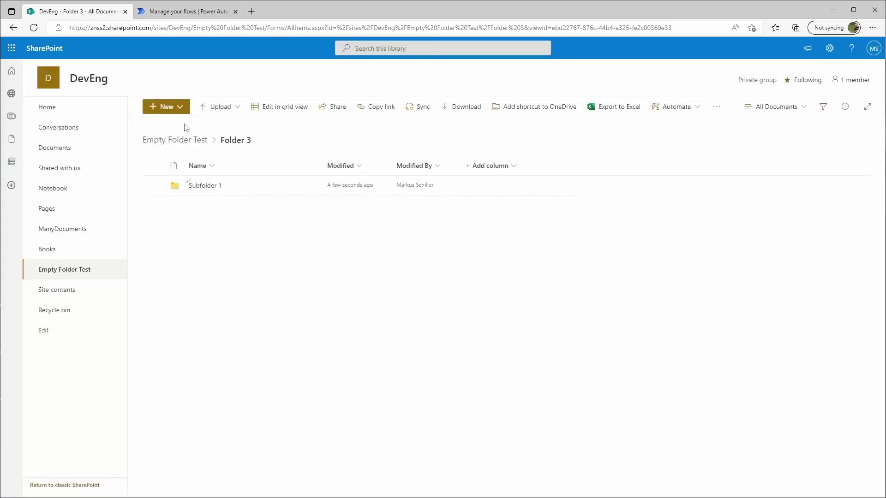
pyautogui.click(180, 109)
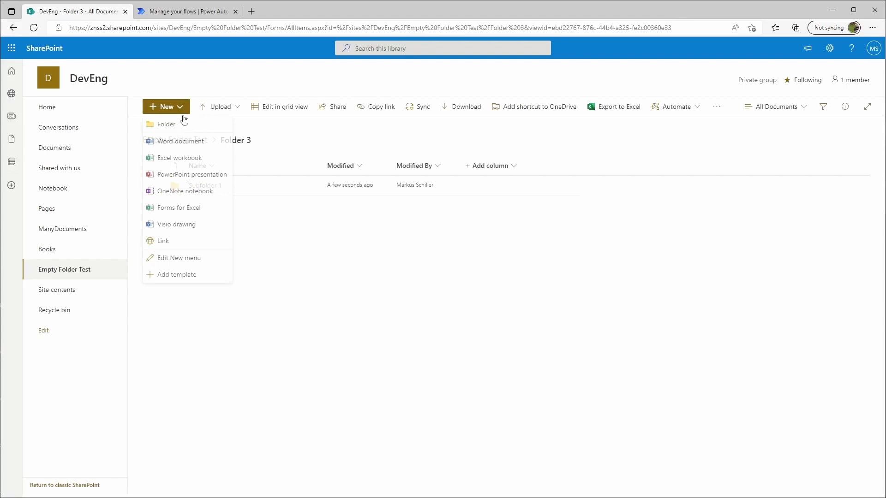
pyautogui.click(184, 124)
pyautogui.write('Subfolder 2')
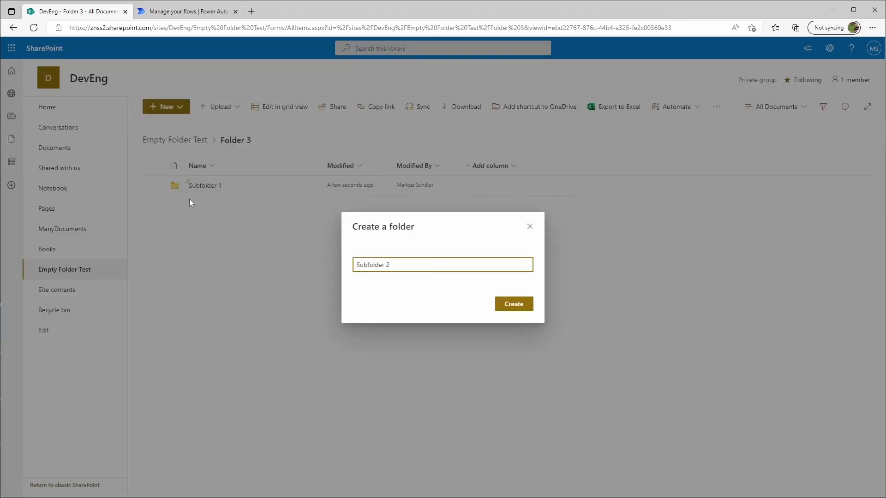
pyautogui.press('Return')
pyautogui.click(198, 210)
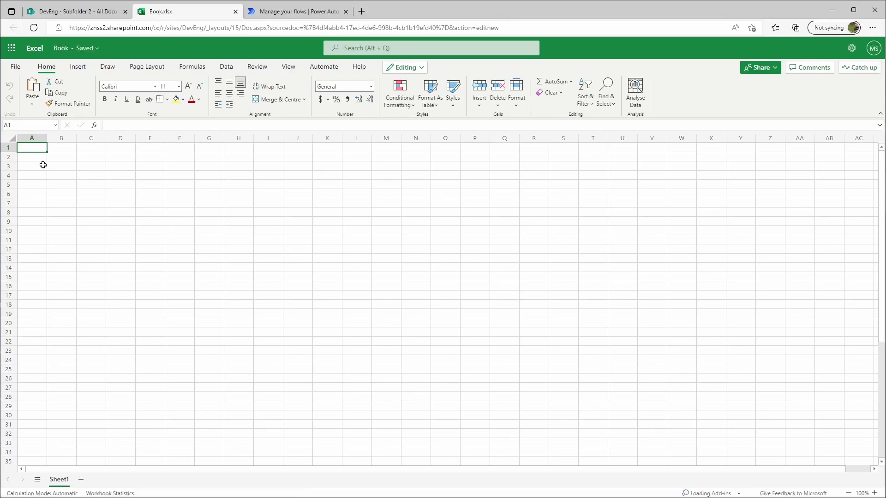
# - Enter 'asdf' in cell A1 of the new Book.xlsx workbook
pyautogui.write('asdf')
pyautogui.click(110, 174)
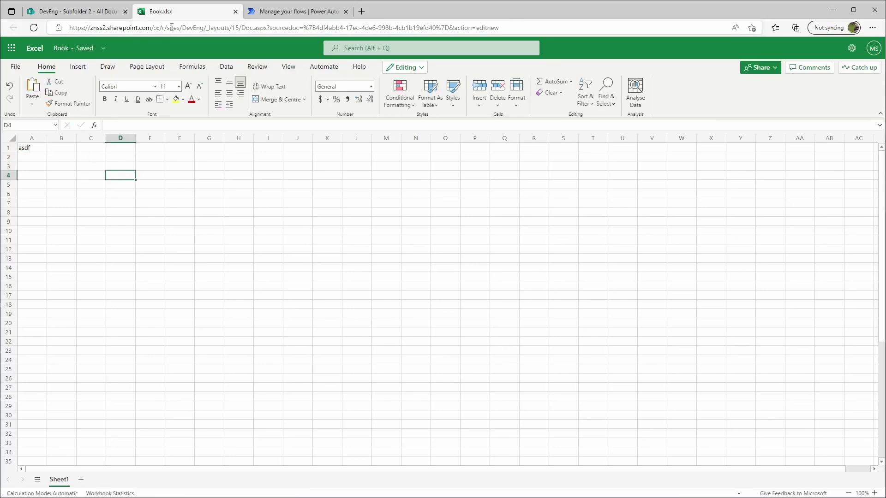
# - Close Book.xlsx, verify Subfolder 1 in Folder 3 is empty, then go to Power Automate's flows
pyautogui.click(236, 11)
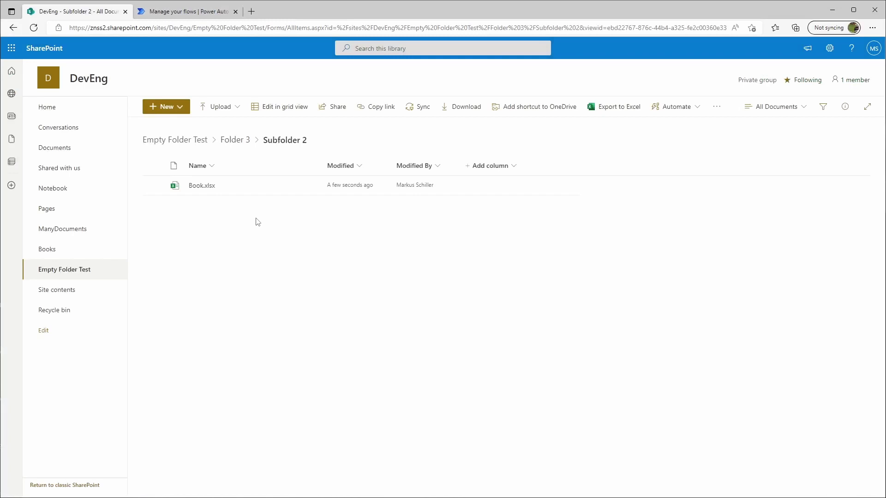
pyautogui.click(234, 145)
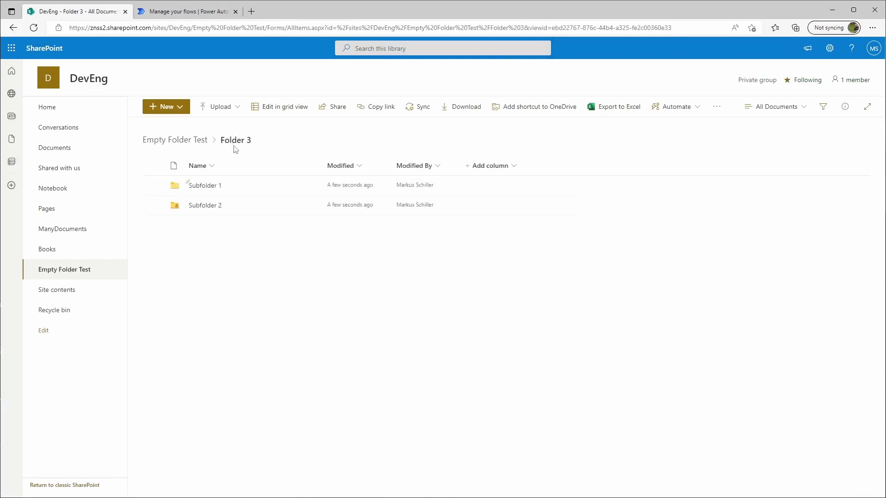
pyautogui.click(183, 140)
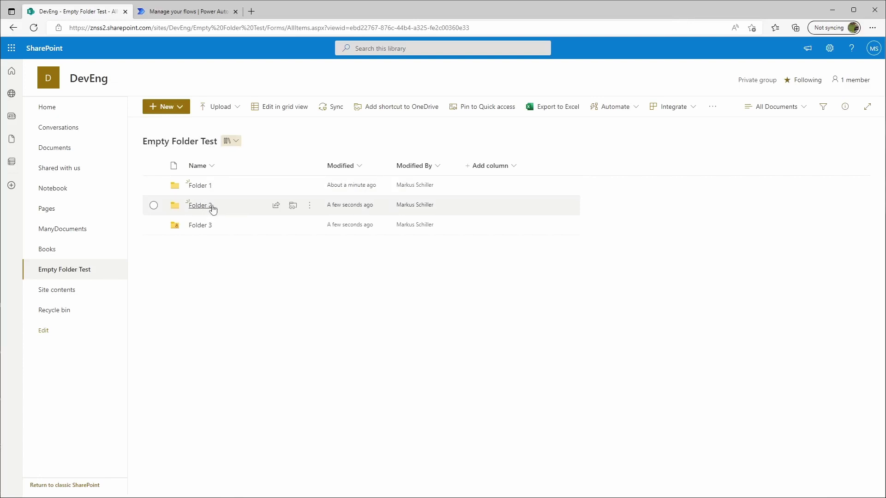
pyautogui.click(207, 227)
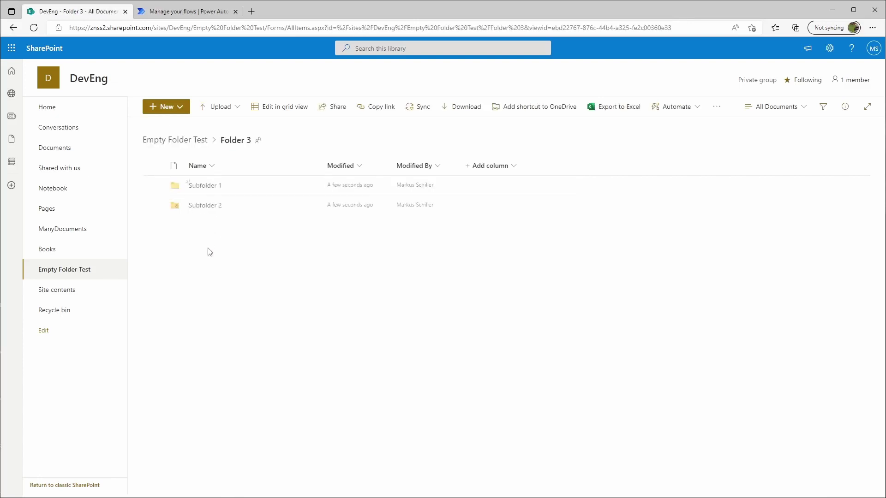
pyautogui.click(212, 191)
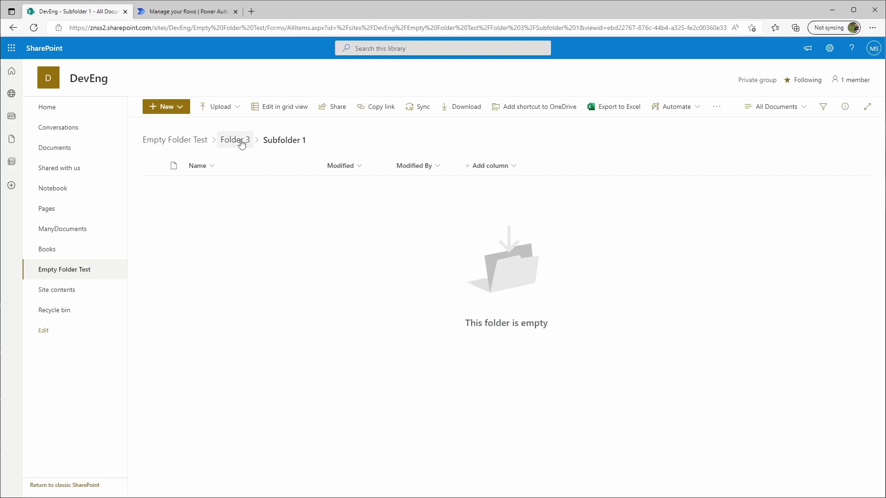
pyautogui.click(202, 141)
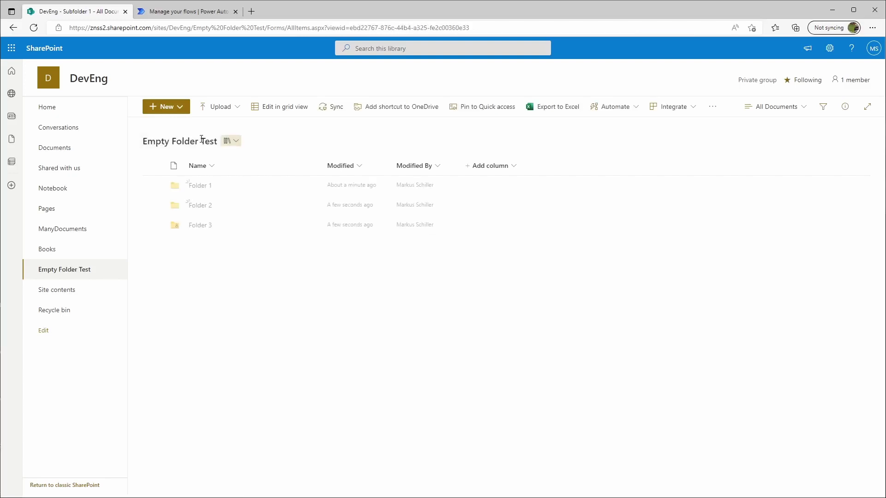
pyautogui.click(182, 13)
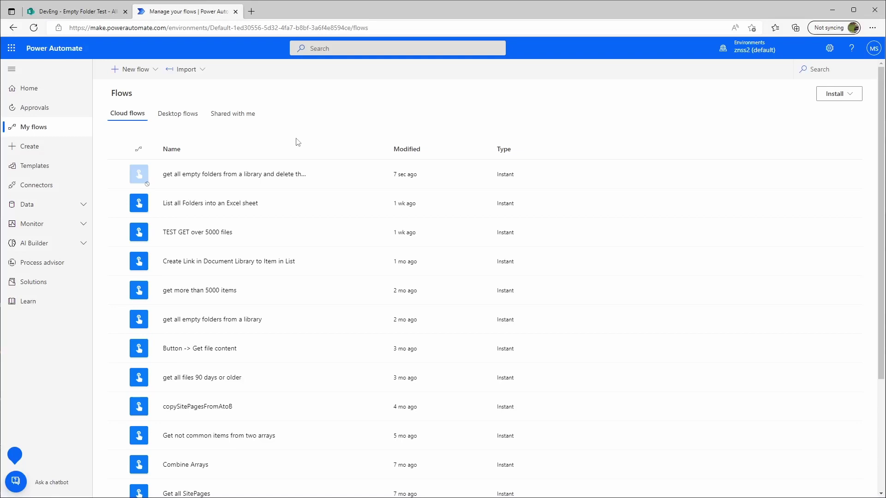
# - Open the 'get all empty folders from a library and delete them' flow in the editor
pyautogui.click(257, 174)
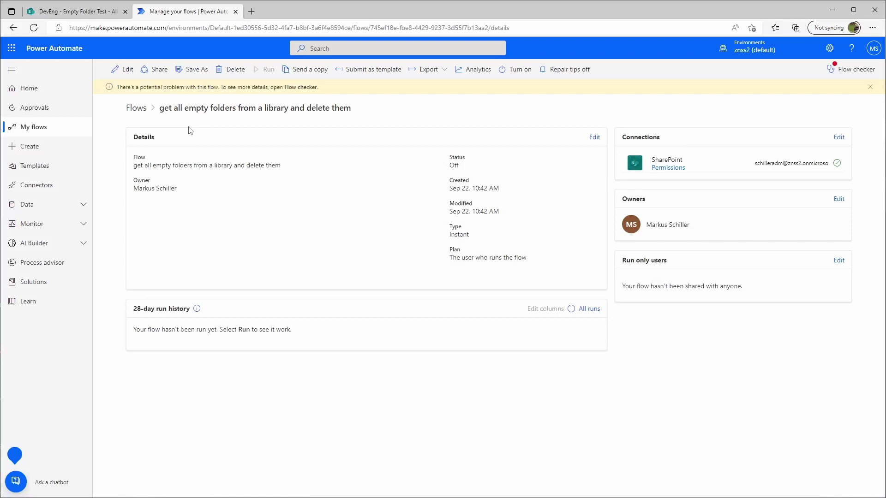
pyautogui.click(120, 69)
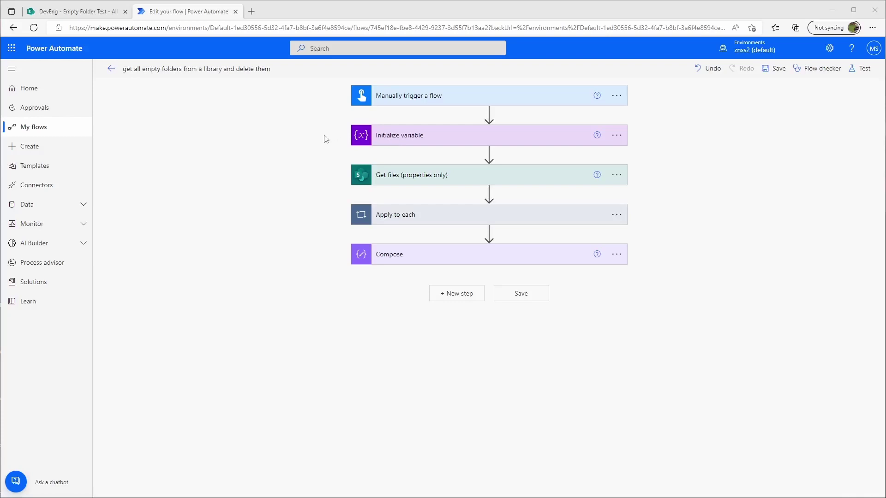
# - Expand Initialize variable and Get files to show the emptyFolders array and FSObjType eq 1 filter
pyautogui.click(476, 140)
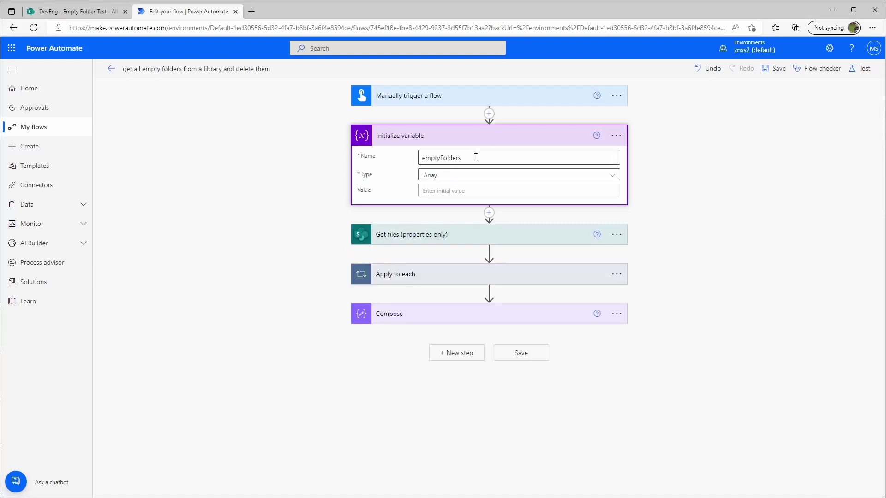
pyautogui.click(441, 237)
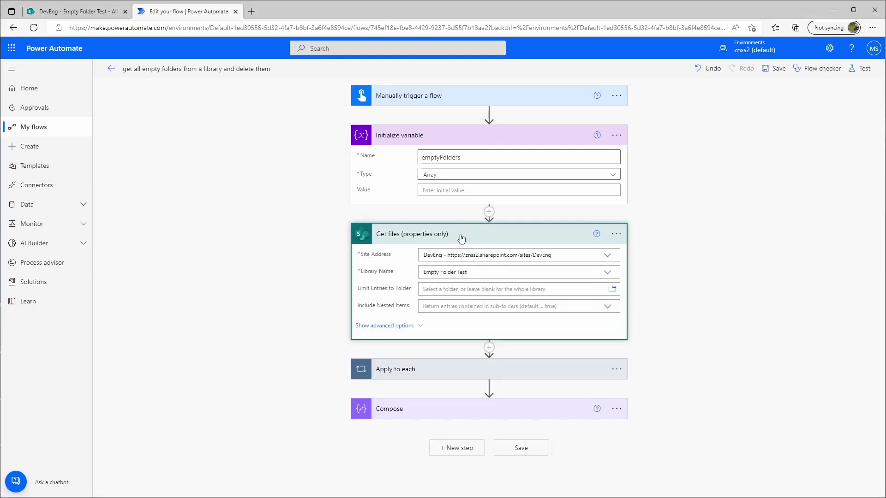
pyautogui.click(396, 326)
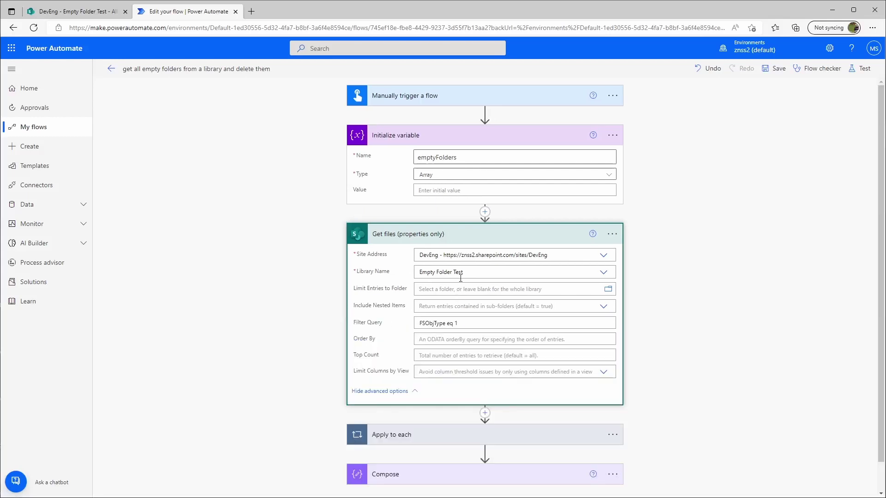
pyautogui.scroll(-1, 322, 286)
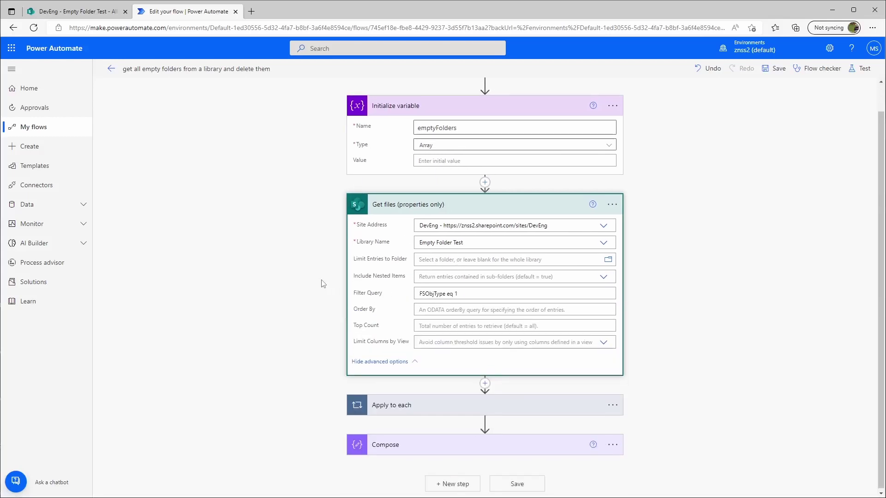
# - Expand Apply to each, List folder, and the Append to array variable action
pyautogui.click(408, 403)
pyautogui.scroll(-6, 283, 286)
pyautogui.scroll(2, 283, 244)
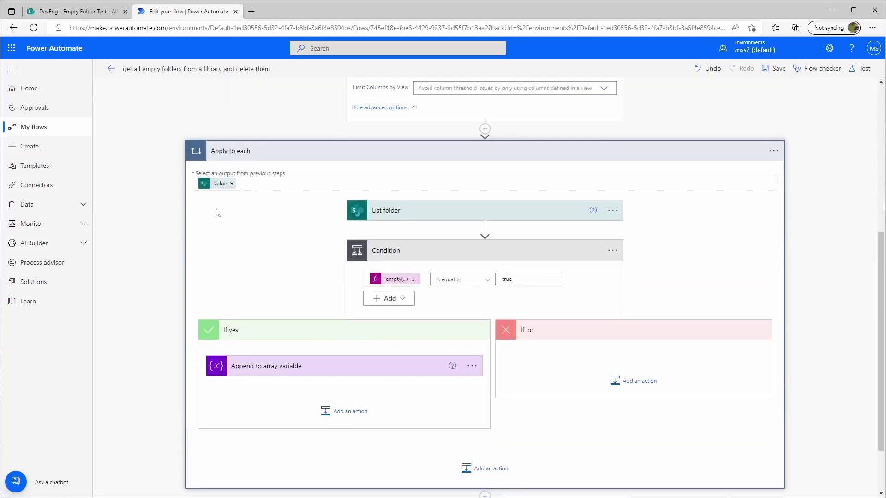
pyautogui.click(436, 210)
pyautogui.scroll(-1, 309, 229)
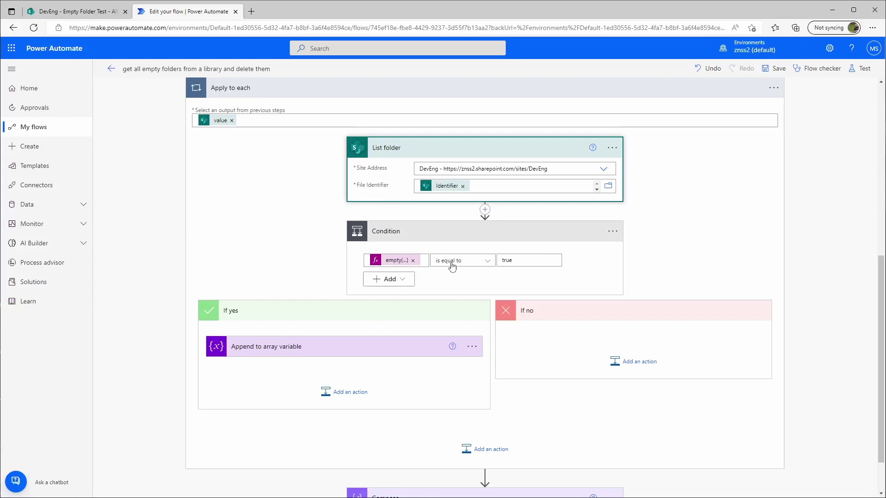
pyautogui.click(330, 347)
pyautogui.scroll(-3, 295, 286)
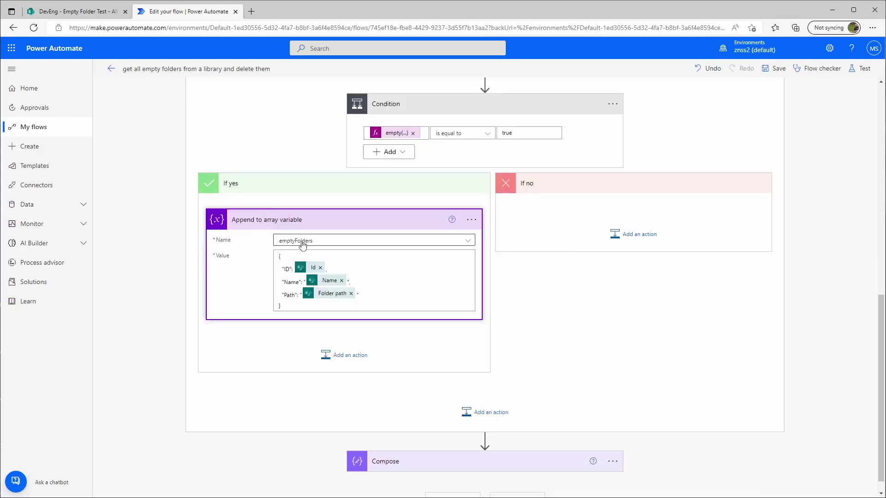
# - Save the flow and run a manual test, confirming every step succeeds
pyautogui.scroll(2, 287, 266)
pyautogui.click(861, 68)
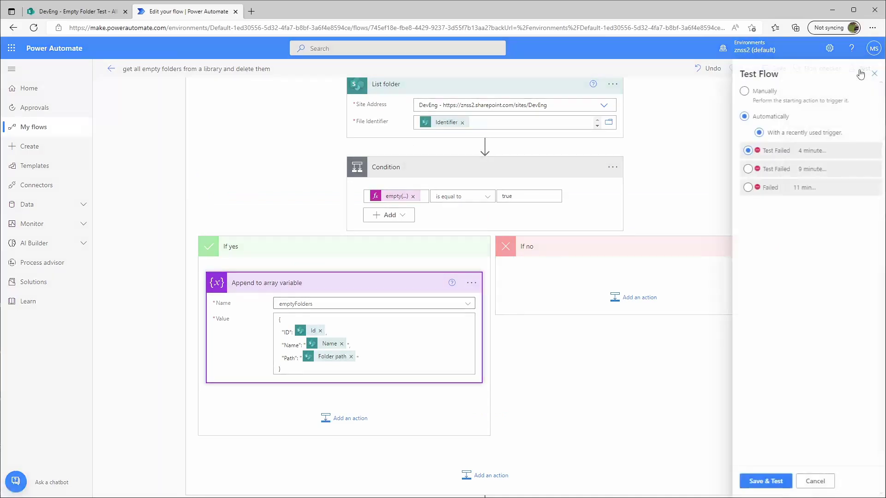
pyautogui.click(760, 92)
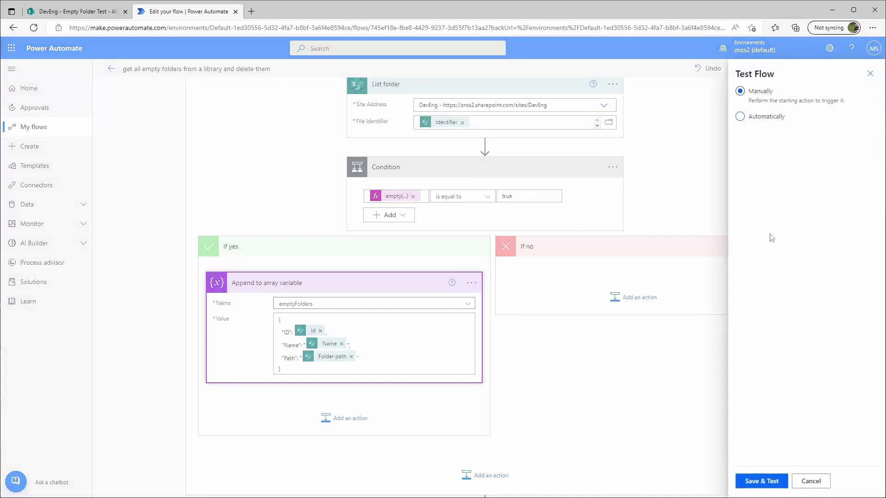
pyautogui.click(761, 481)
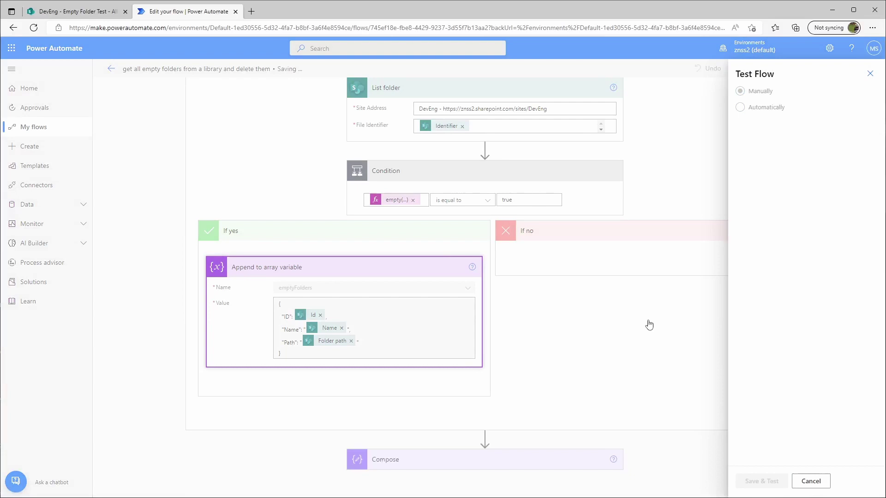
pyautogui.click(749, 481)
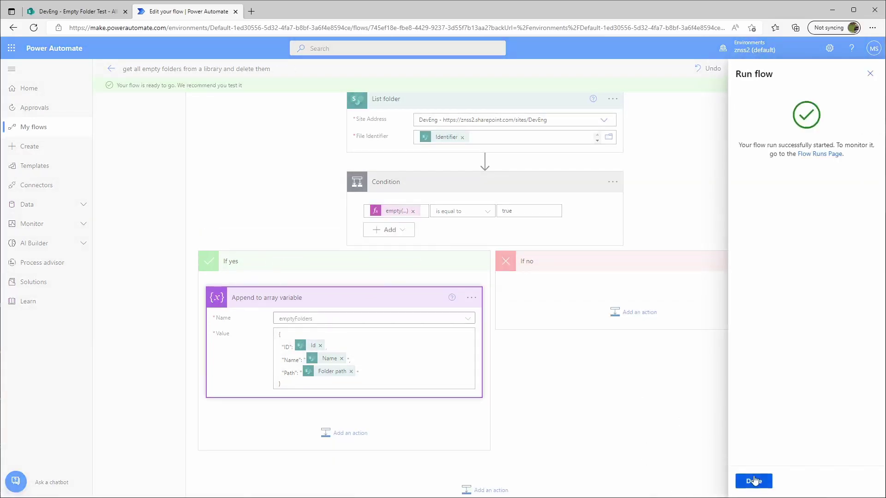
pyautogui.click(754, 482)
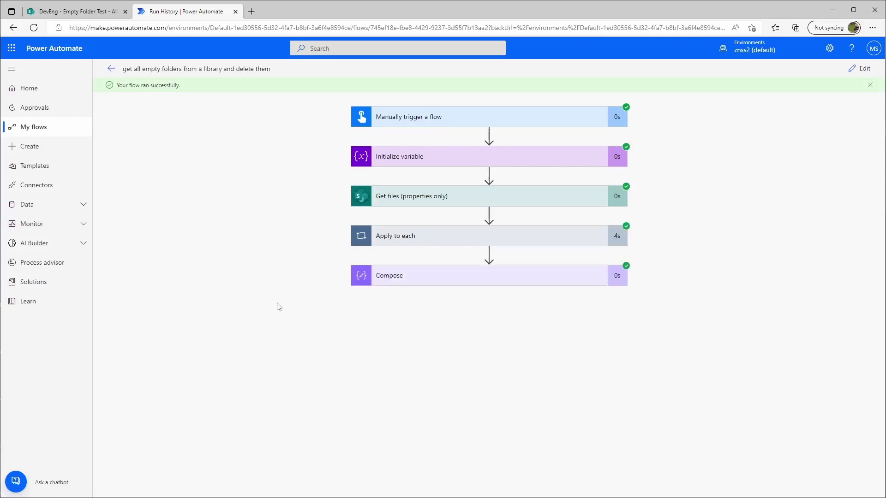
# - View the Compose output listing Folder 1 (ID 1) through Subfolder 1 (ID 5) as empty
pyautogui.click(415, 284)
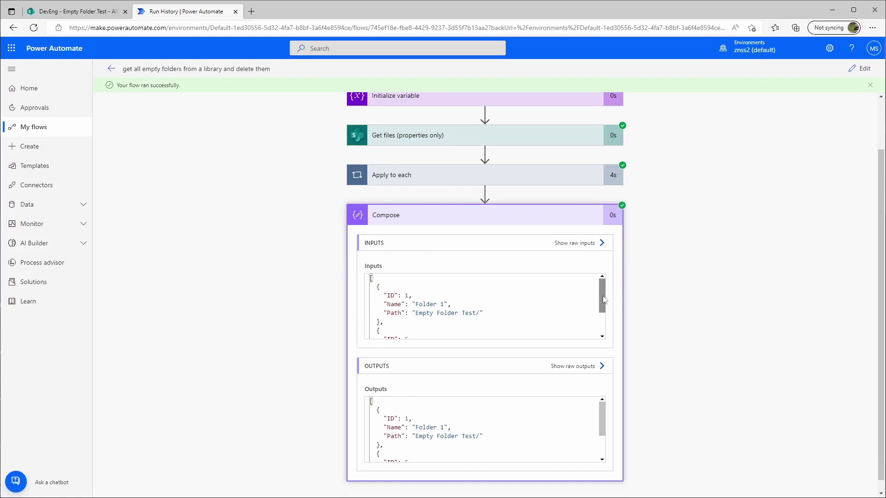
pyautogui.moveTo(601, 297); pyautogui.dragTo(601, 321)
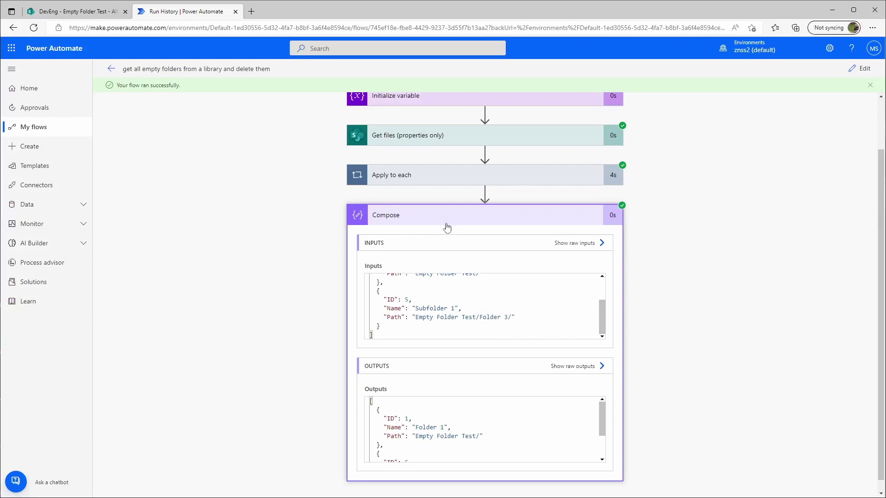
pyautogui.scroll(2, 299, 279)
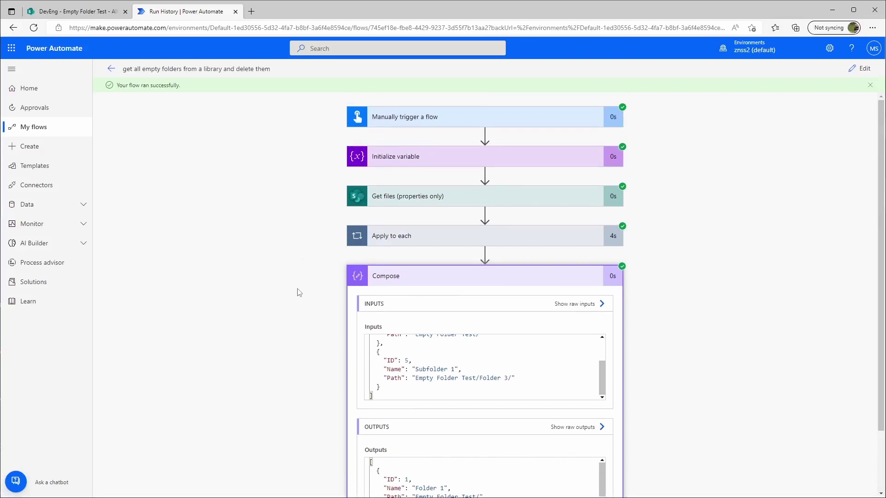
pyautogui.click(409, 203)
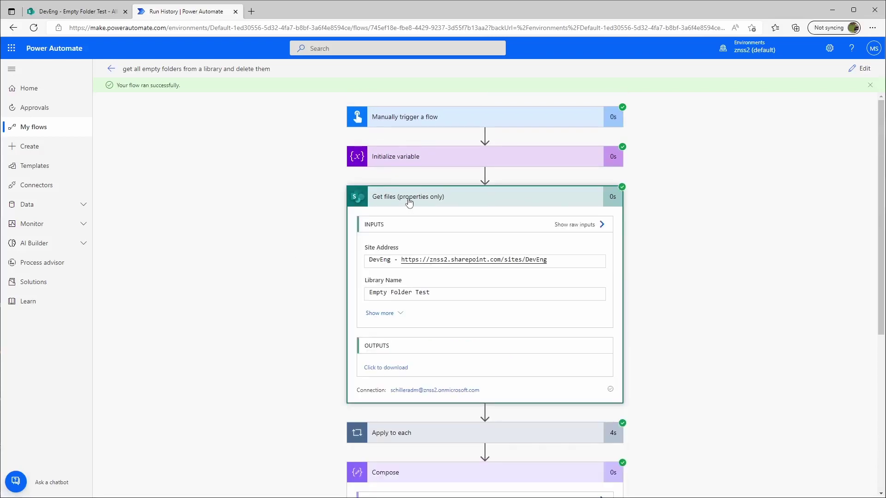
pyautogui.click(569, 230)
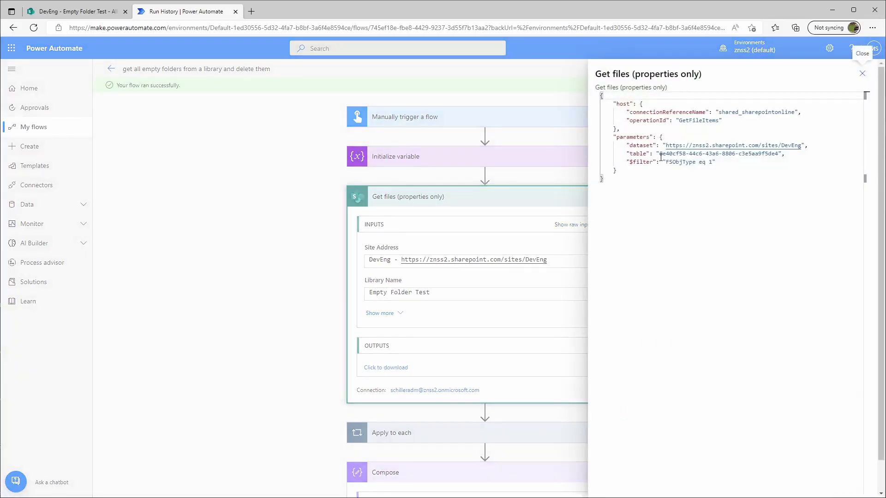
pyautogui.moveTo(660, 154); pyautogui.dragTo(779, 154)
pyautogui.hotkey('ctrl', 'c')
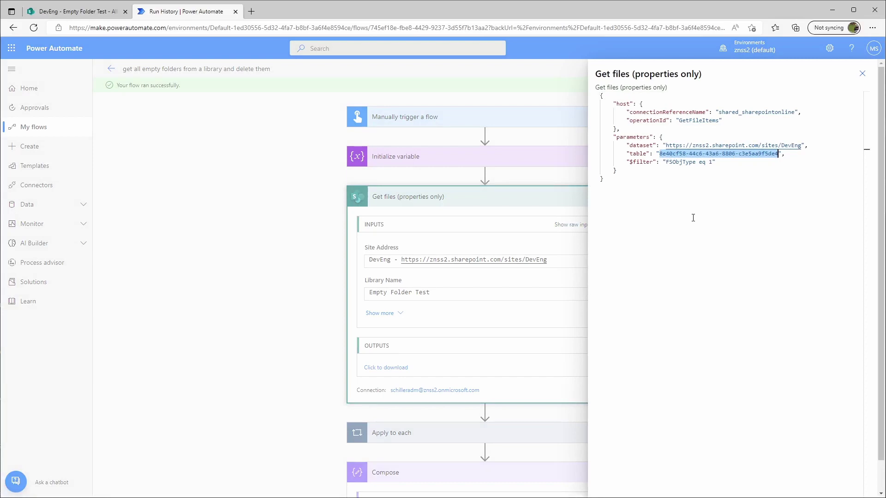
pyautogui.click(862, 74)
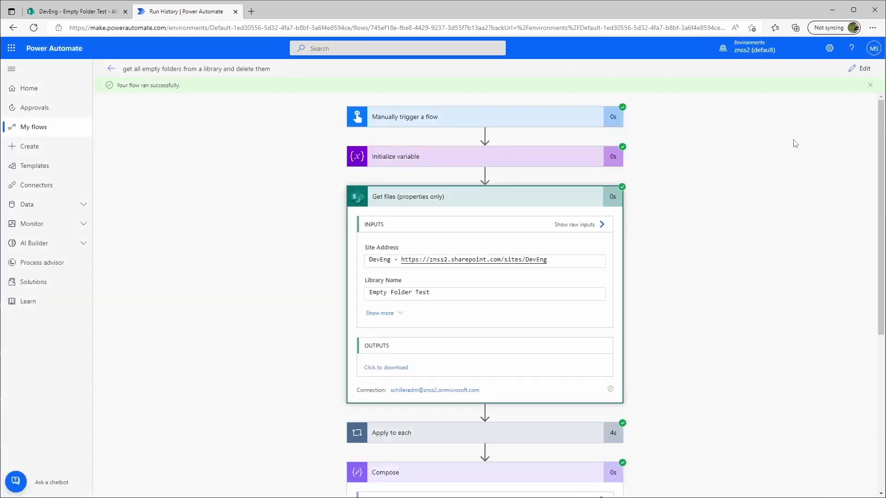
pyautogui.click(861, 69)
# - Insert a SharePoint Delete item action, found by searching 'delete', below Append to array variable
pyautogui.scroll(-8, 237, 263)
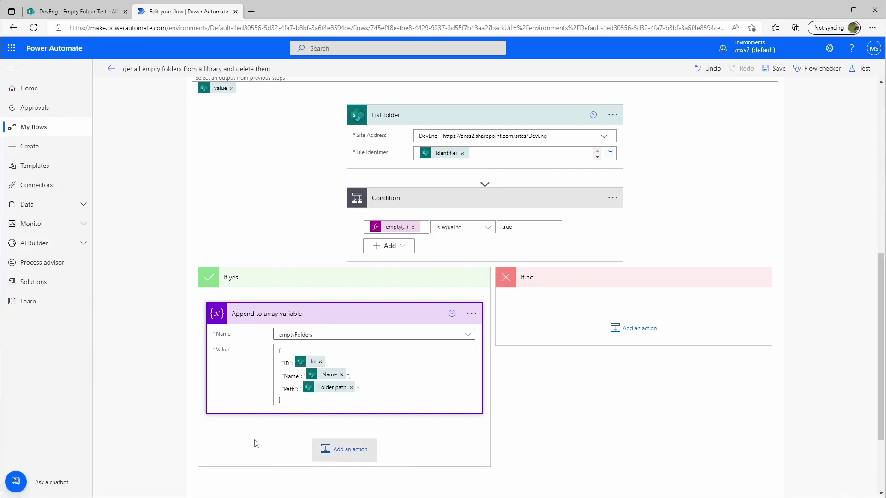
pyautogui.click(343, 450)
pyautogui.scroll(-3, 323, 277)
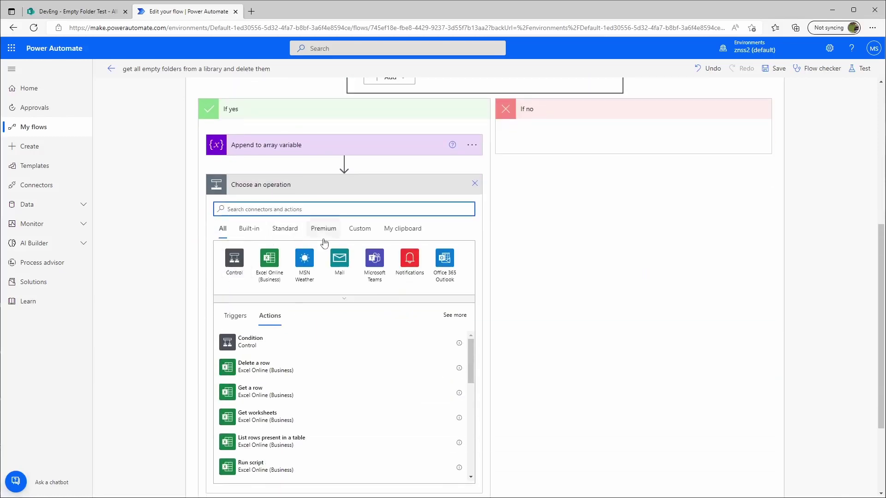
pyautogui.click(283, 231)
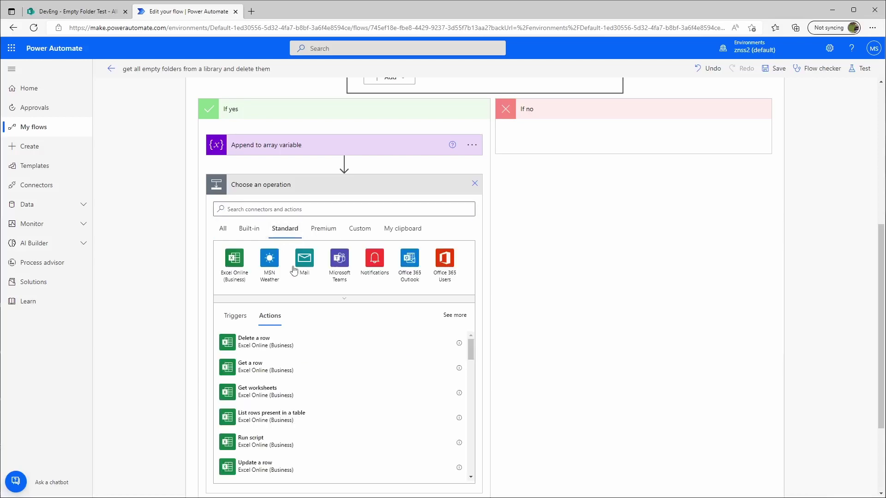
pyautogui.click(340, 299)
pyautogui.click(302, 301)
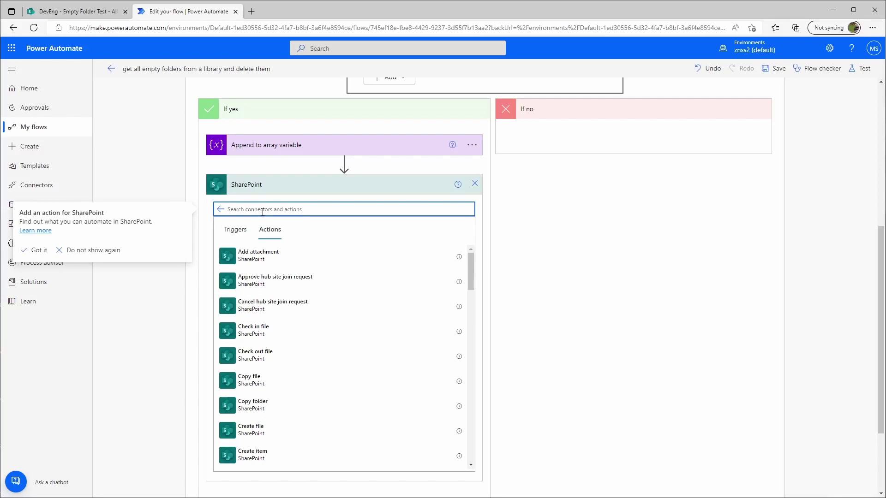
pyautogui.write('delete')
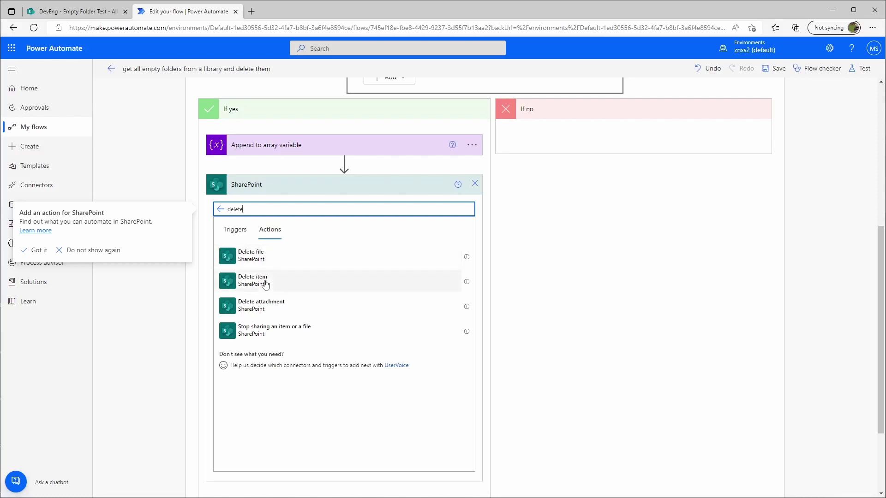
pyautogui.click(266, 282)
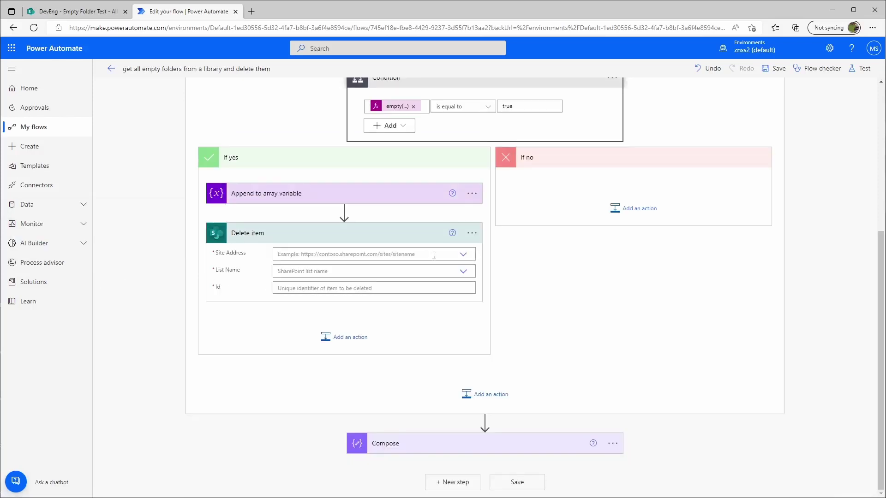
# - Set Delete item's Site Address to DevEng and paste the library's GUID as a custom List Name
pyautogui.click(460, 258)
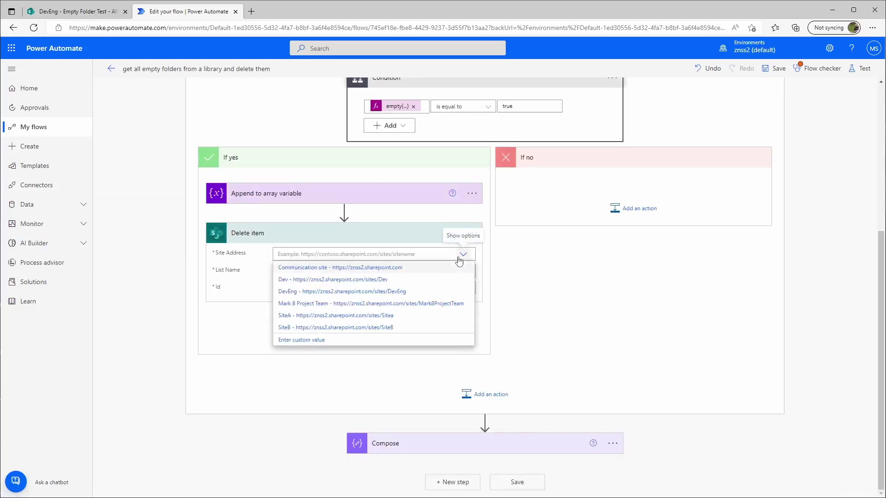
pyautogui.click(369, 292)
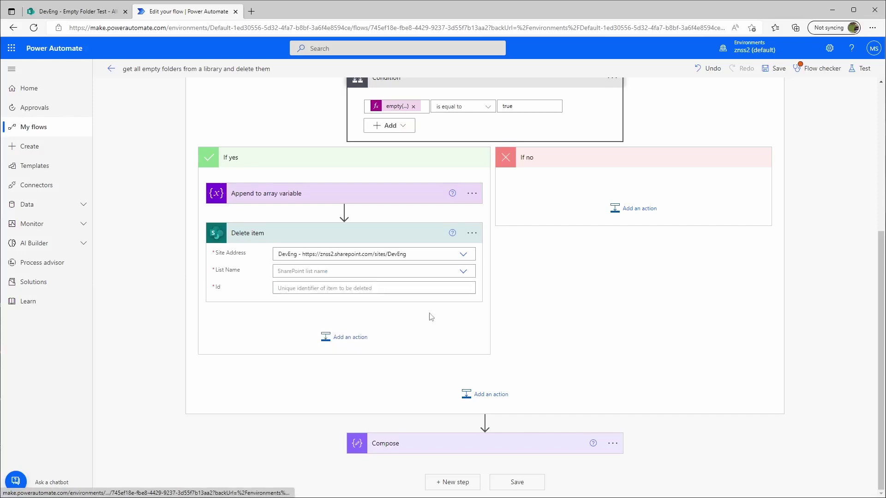
pyautogui.click(461, 273)
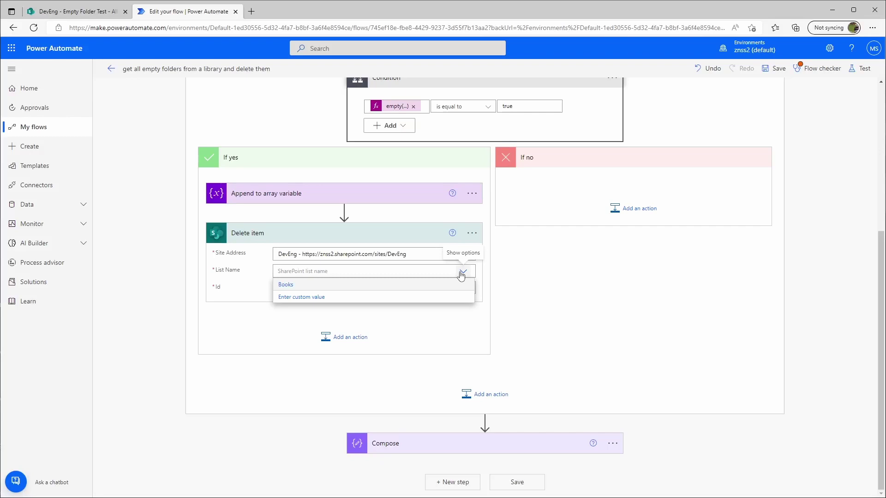
pyautogui.click(332, 298)
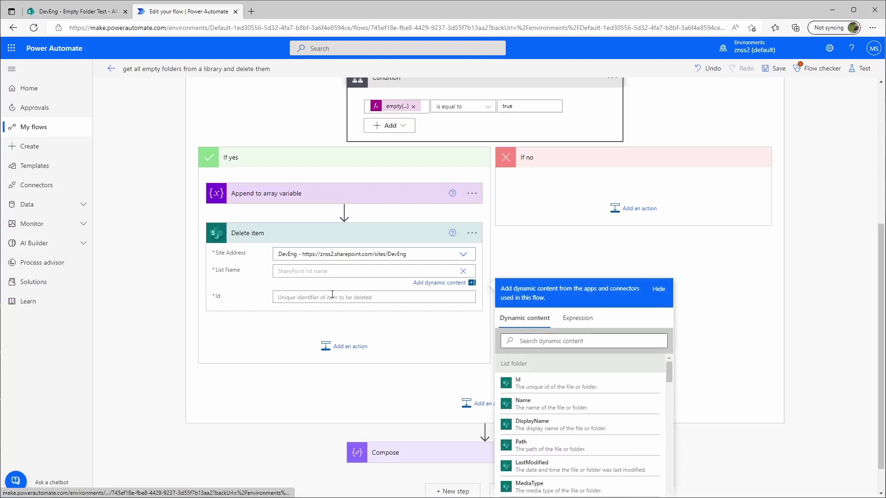
pyautogui.click(295, 272)
pyautogui.hotkey('ctrl', 'v')
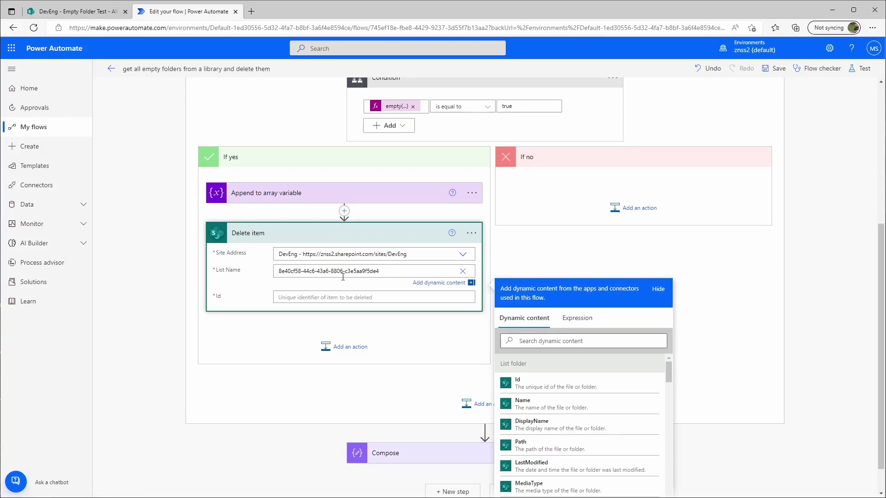
# - Fill the Id field with the expression item()?['ID']
pyautogui.click(293, 295)
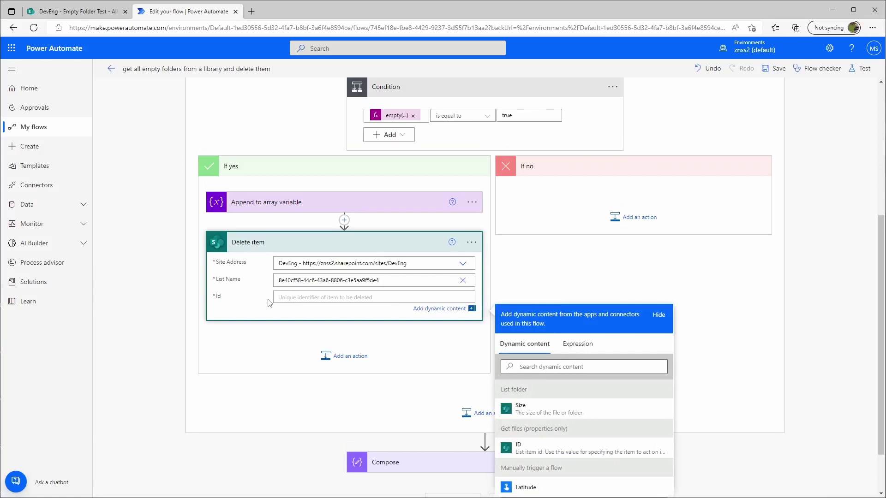
pyautogui.click(584, 353)
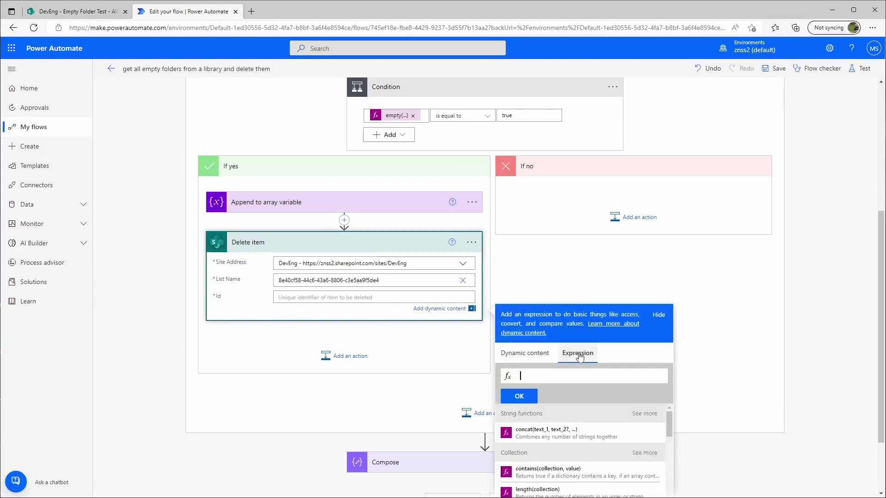
pyautogui.write('item()?')
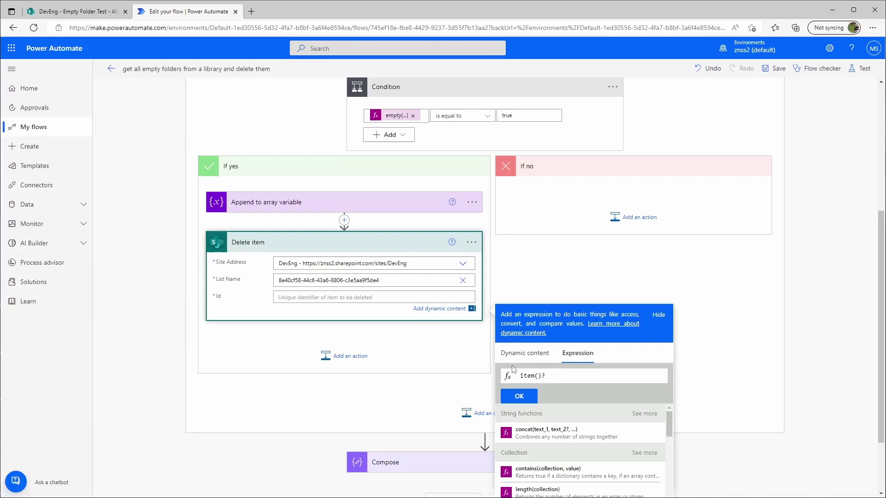
pyautogui.write("['ID'")
pyautogui.click(522, 399)
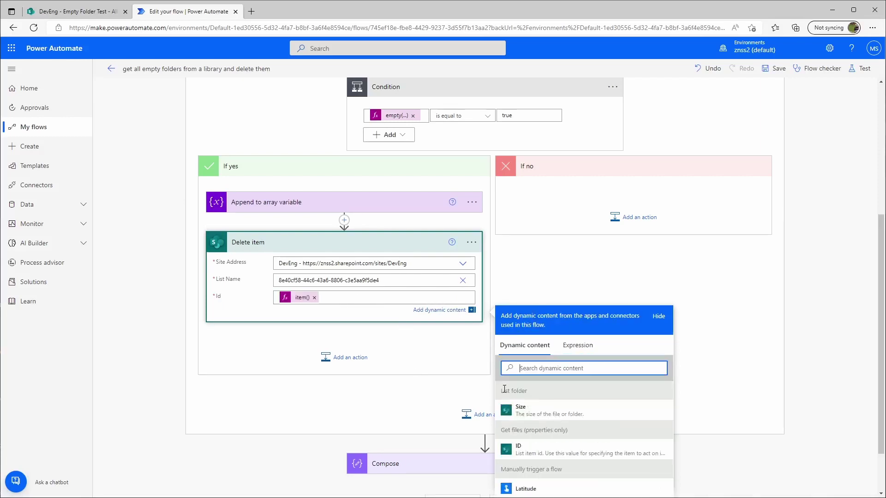
pyautogui.click(568, 289)
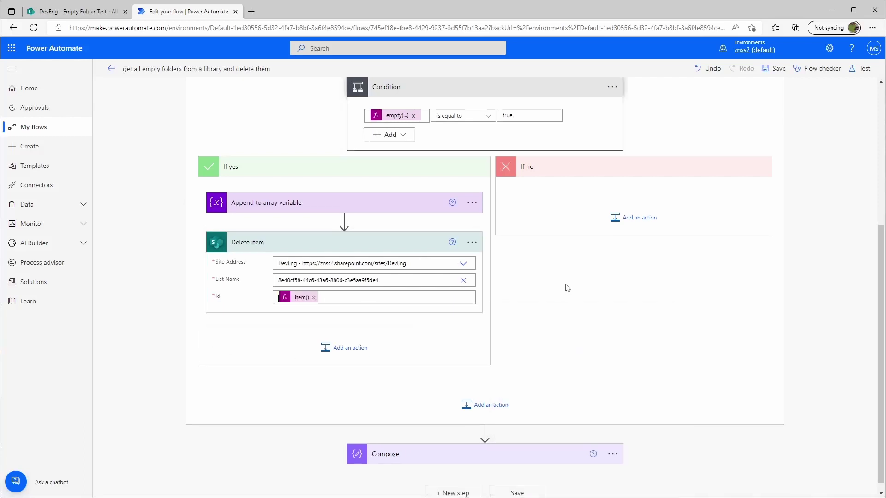
# - Save and test the flow manually, run it, and open the run history
pyautogui.click(864, 69)
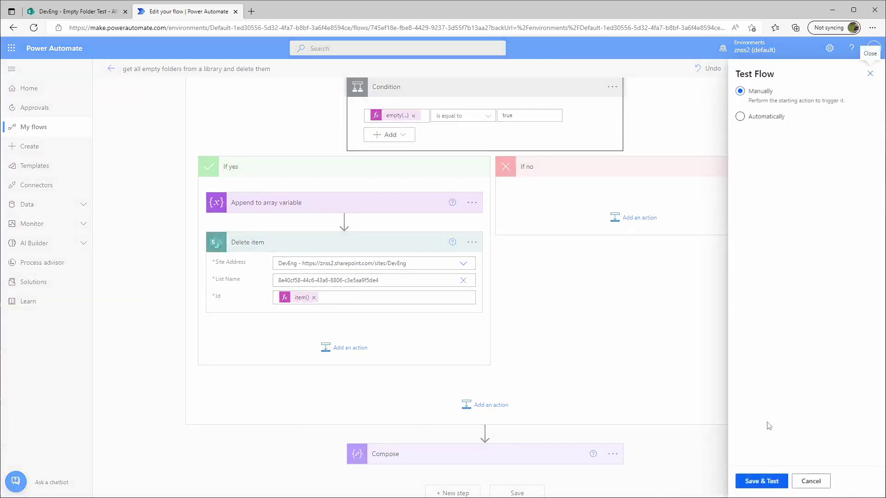
pyautogui.click(762, 479)
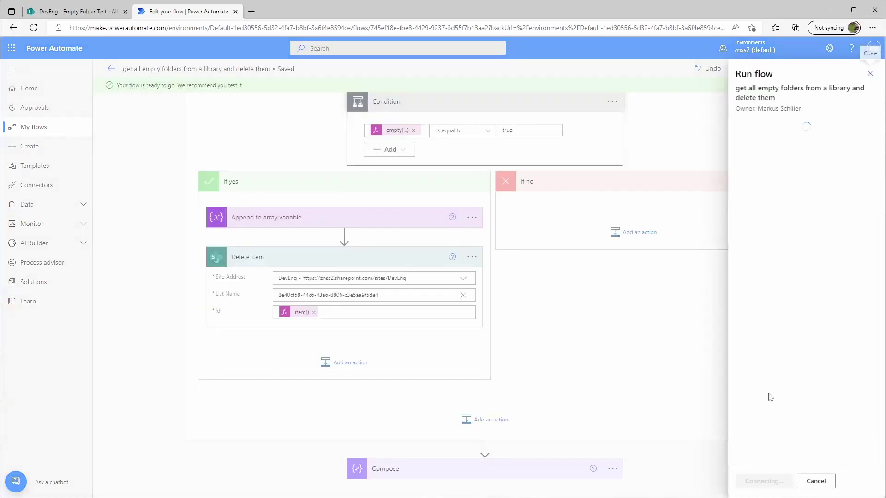
pyautogui.click(763, 481)
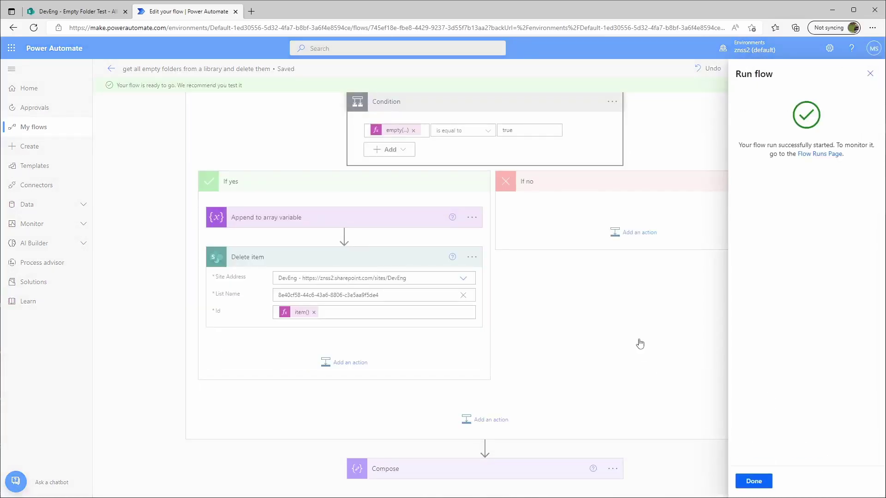
pyautogui.click(758, 481)
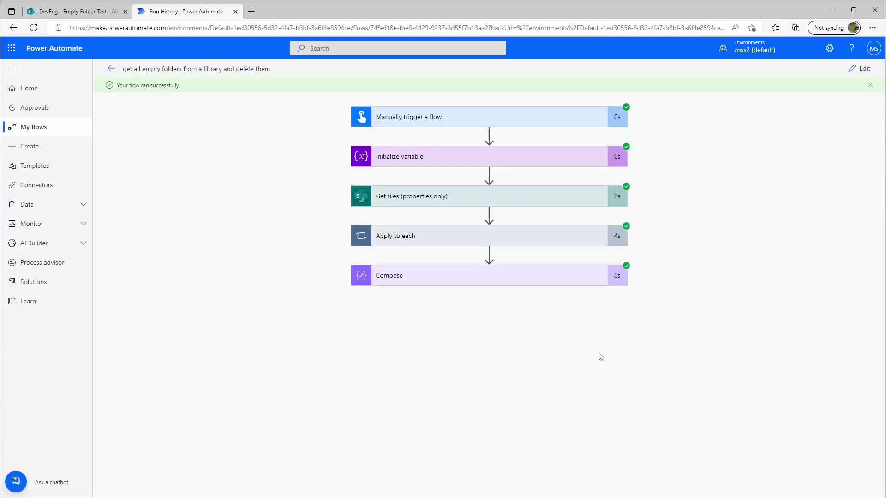
# - Refresh the Empty Folder Test library and check Folder 2, Folder 3 and Subfolder 2
pyautogui.click(86, 17)
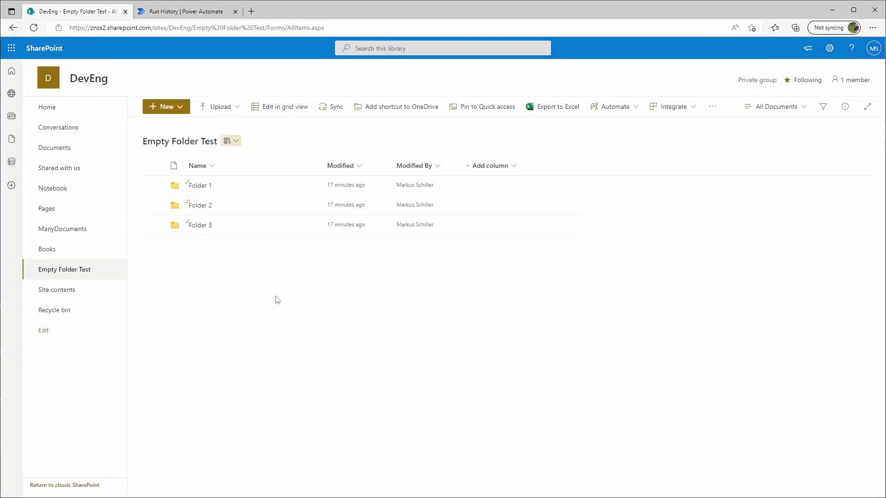
pyautogui.press('F5')
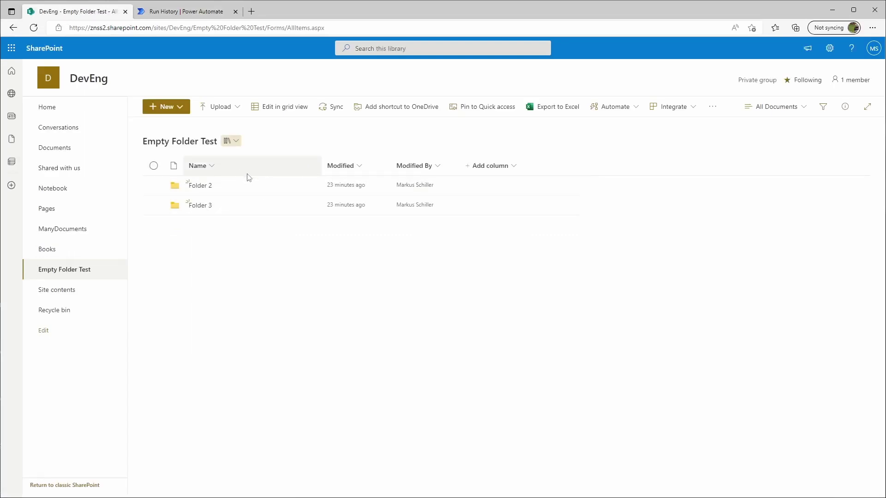
pyautogui.click(201, 189)
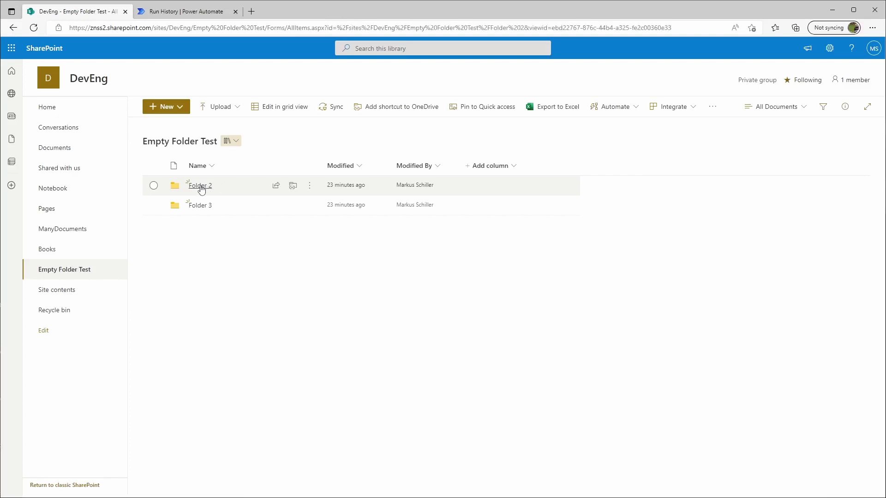
pyautogui.click(180, 146)
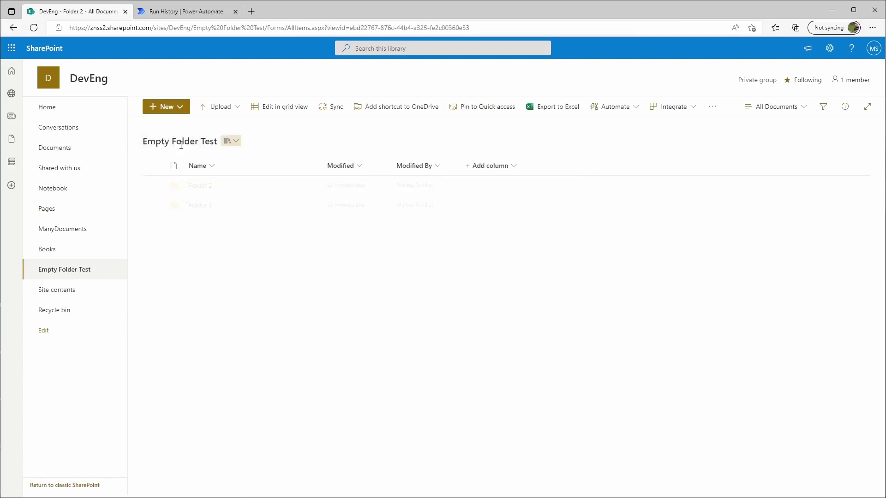
pyautogui.click(199, 205)
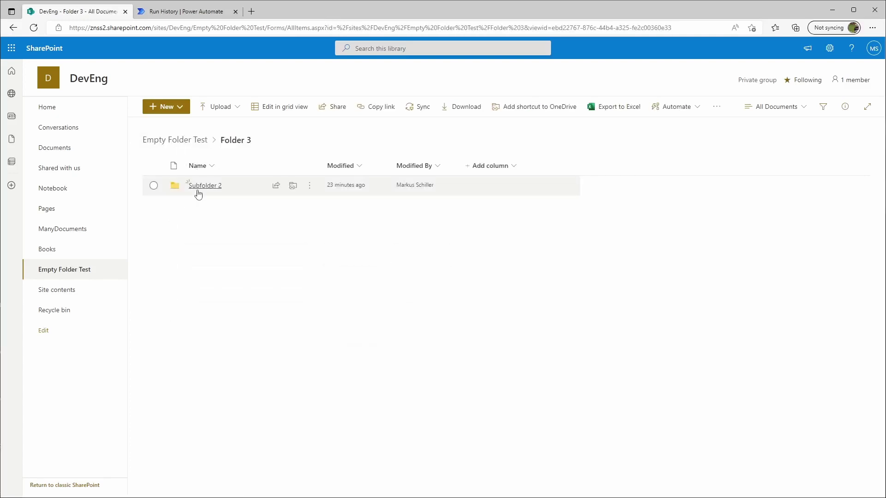
pyautogui.click(199, 188)
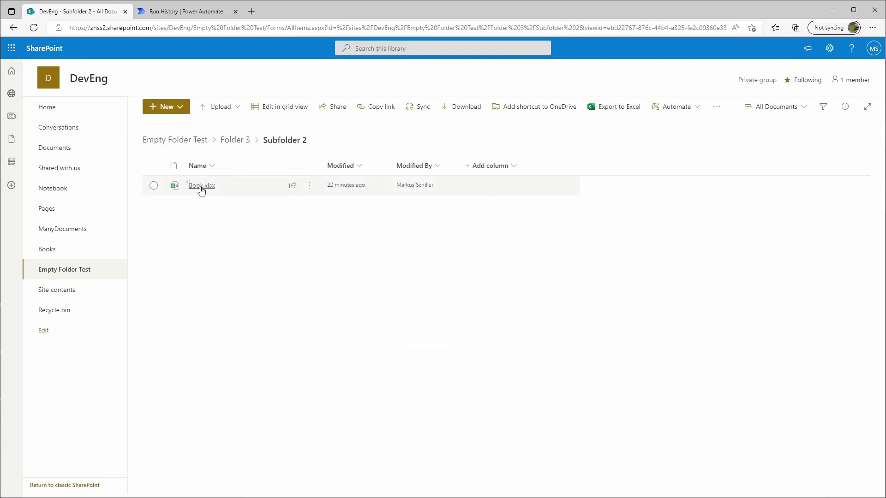
pyautogui.click(187, 141)
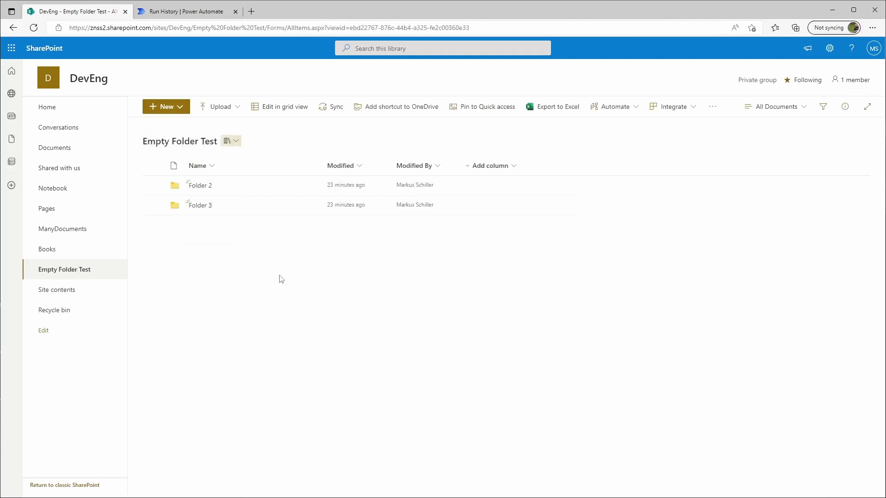